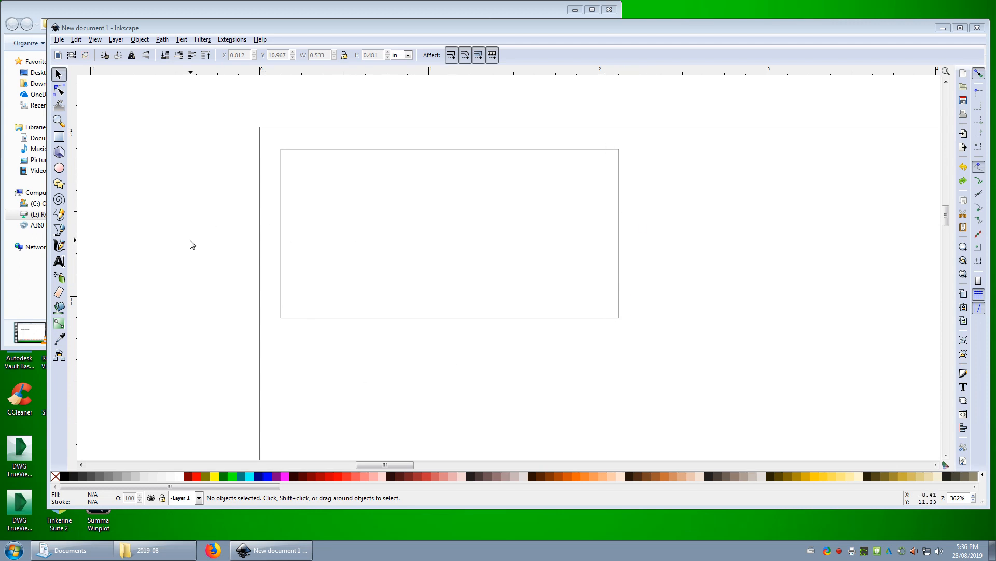
# Add a text object with the tag owner's title and surname and move it over the rectangle's upper area
pyautogui.click(58, 261)
pyautogui.click(398, 180)
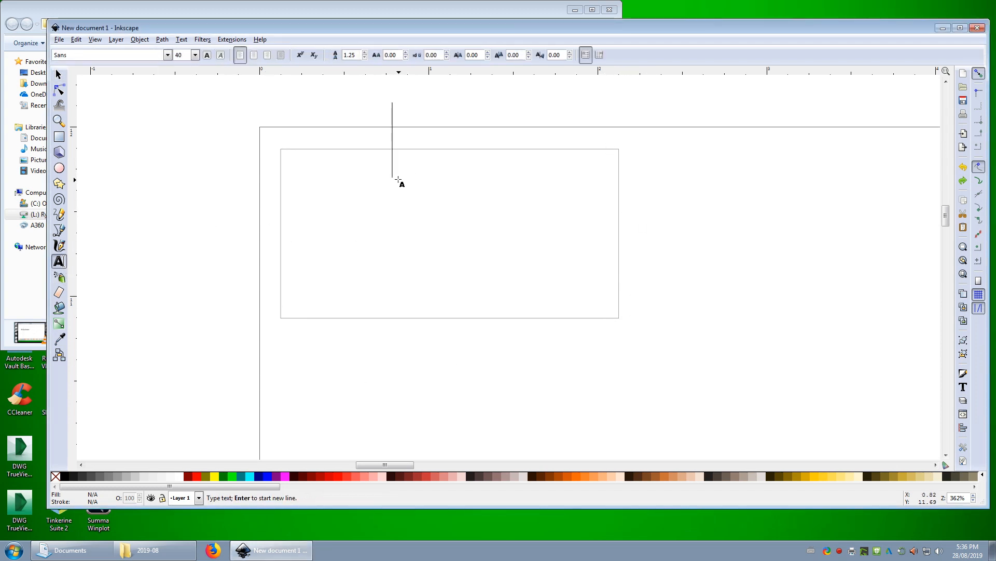
pyautogui.write('Mr. B')
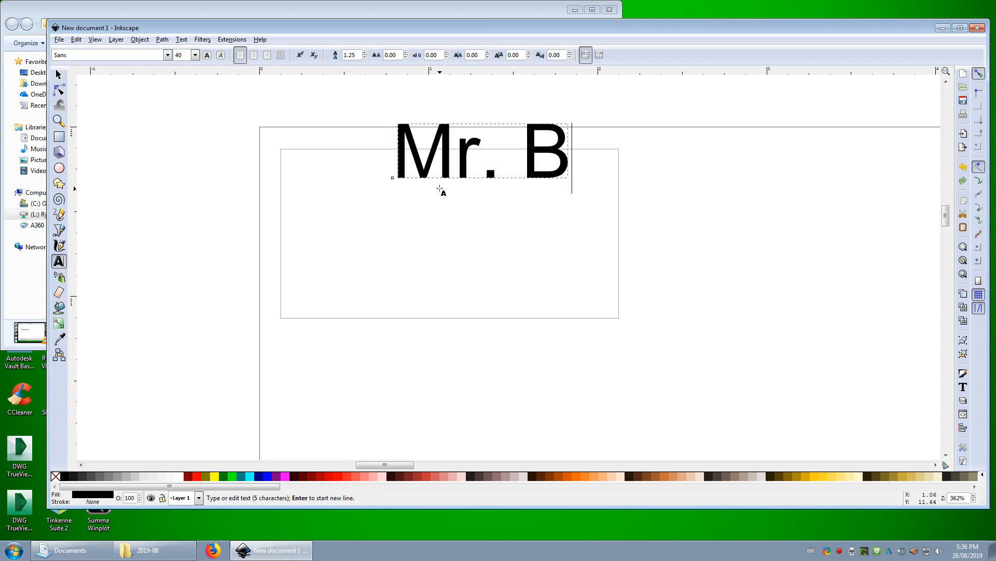
pyautogui.write('uchanan')
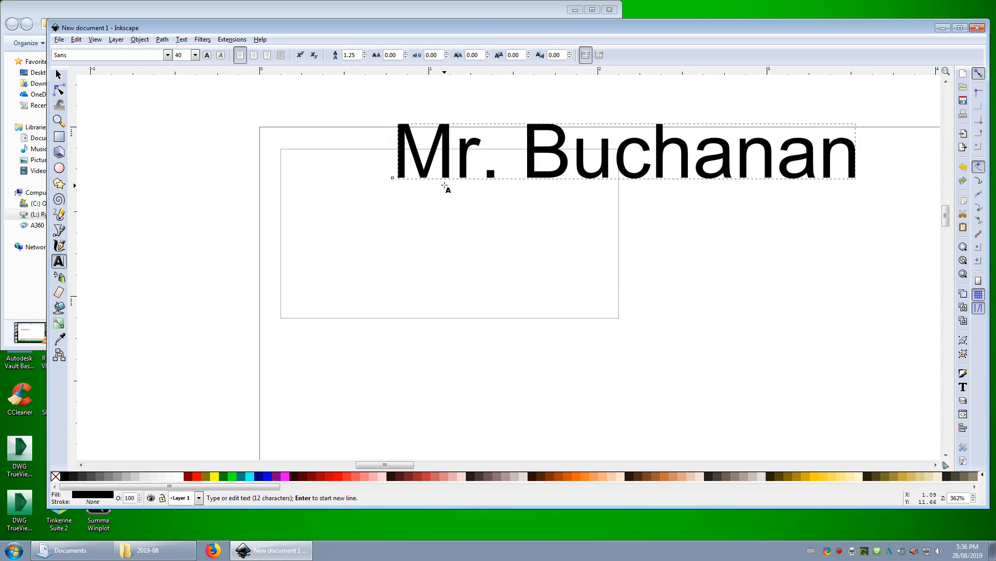
pyautogui.click(59, 75)
pyautogui.moveTo(545, 160); pyautogui.dragTo(367, 193)
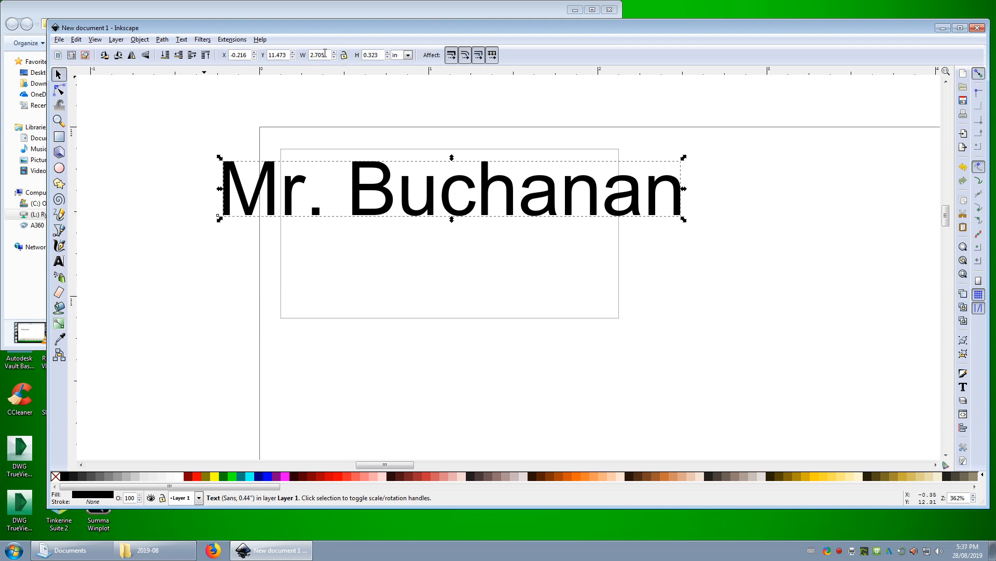
# Try setting the name text's width to 1.5 in and moving it inside the rectangle, and undo both changes
pyautogui.moveTo(328, 55); pyautogui.dragTo(314, 56)
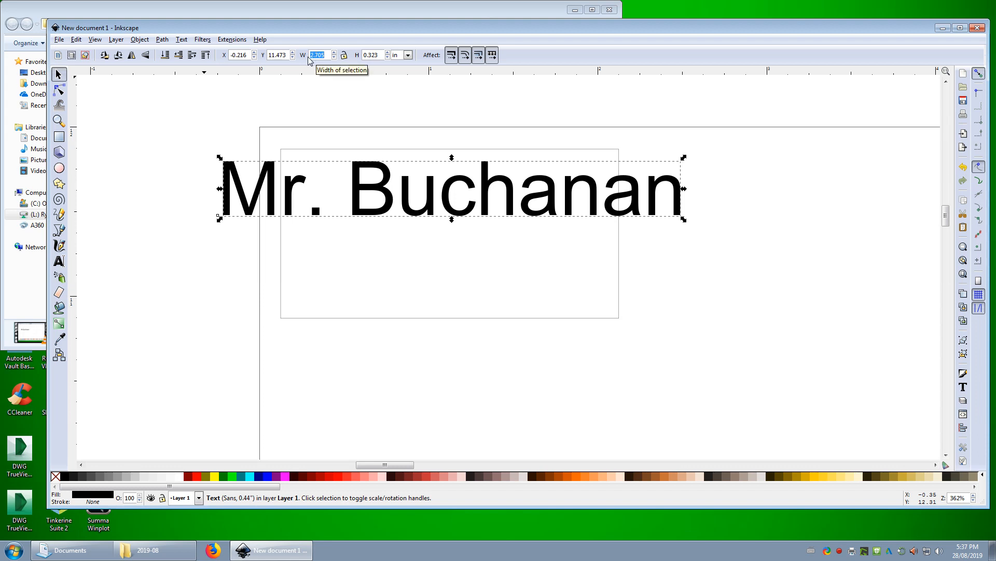
pyautogui.write('1.')
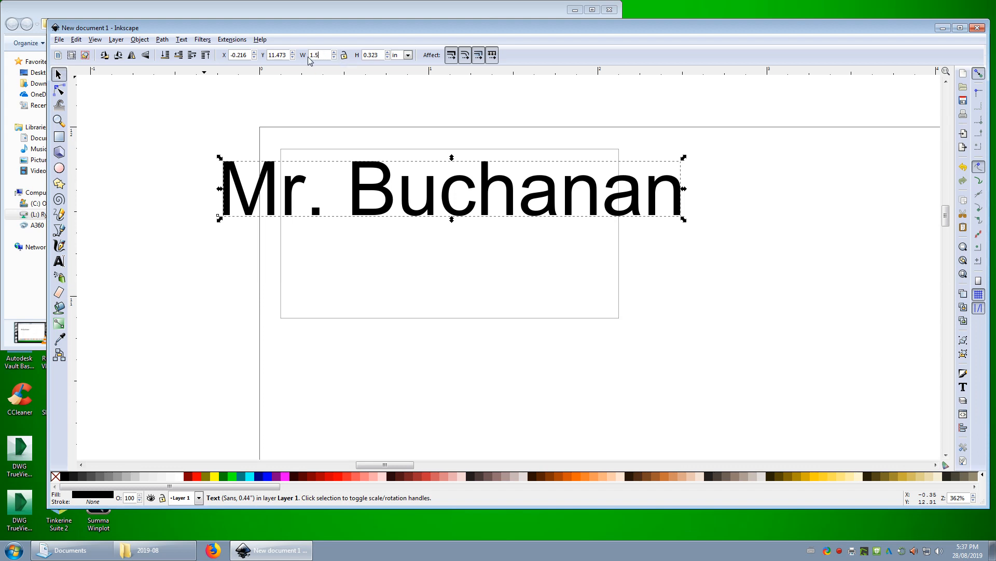
pyautogui.write('5')
pyautogui.press('Return')
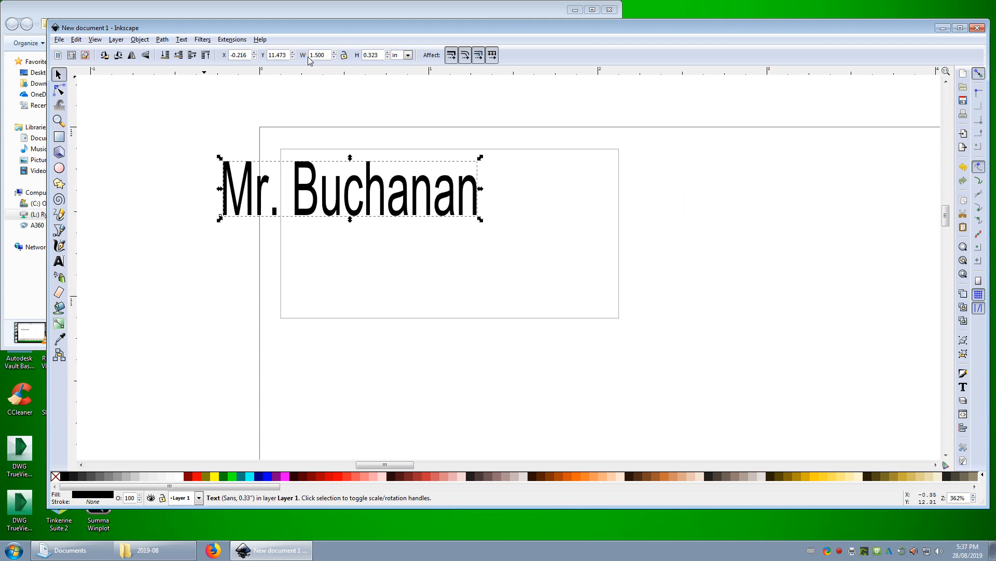
pyautogui.click(365, 195)
pyautogui.moveTo(366, 195); pyautogui.dragTo(460, 194)
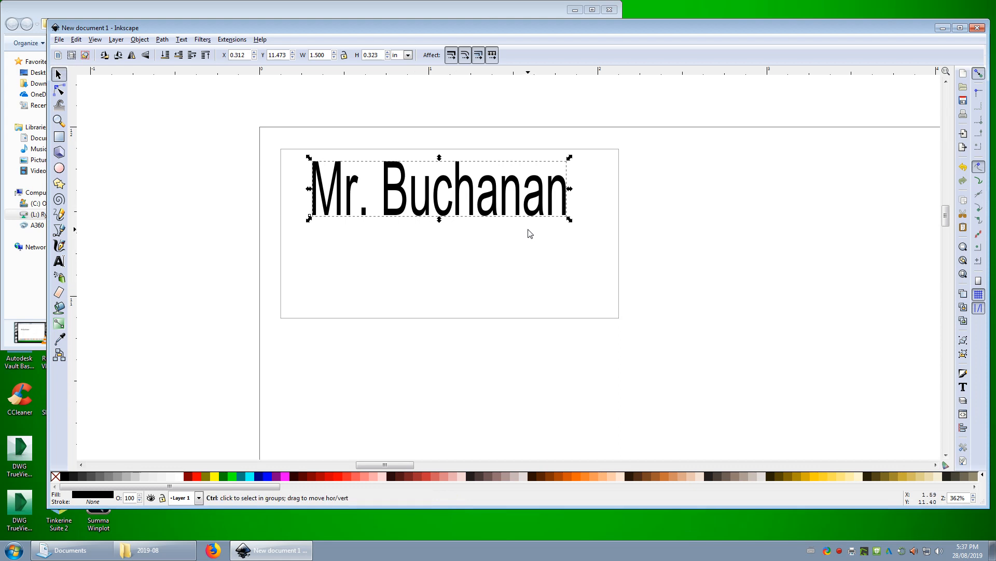
pyautogui.hotkey('ctrl', 'z')
pyautogui.hotkey('ctrl', 'z')
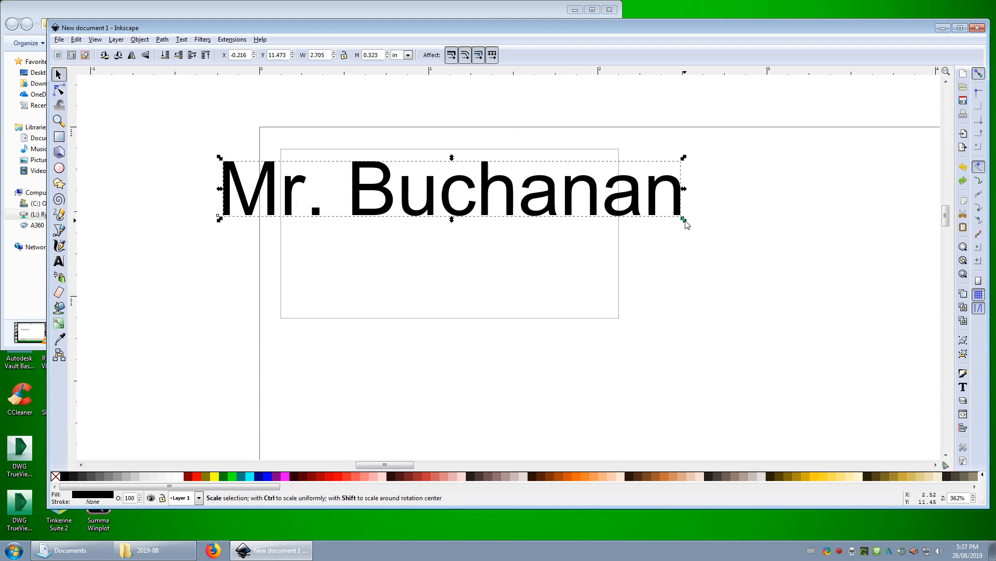
# Try scaling the name text freely from its corner without keeping proportions, undoing each attempt
pyautogui.moveTo(686, 224); pyautogui.dragTo(641, 77)
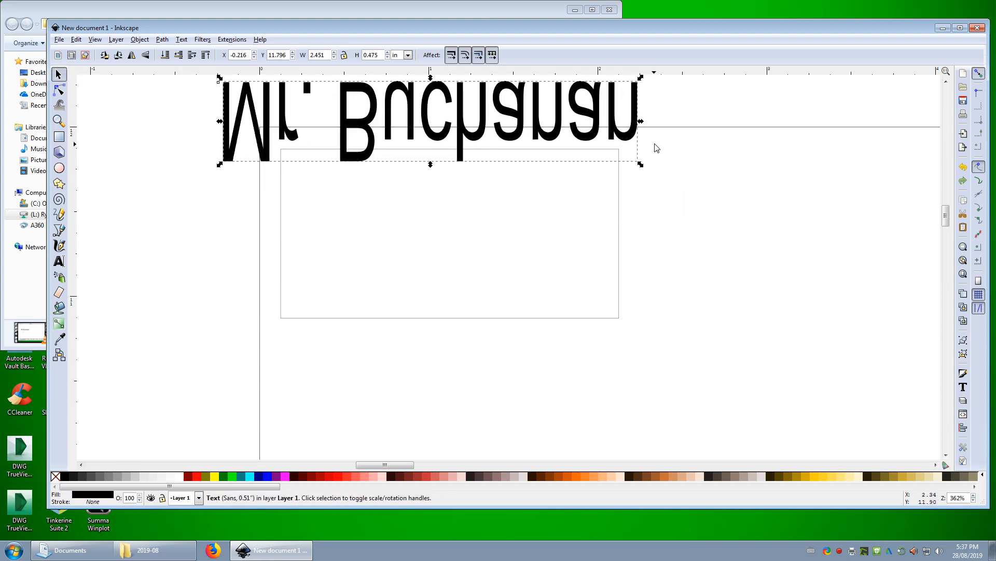
pyautogui.hotkey('ctrl', 'z')
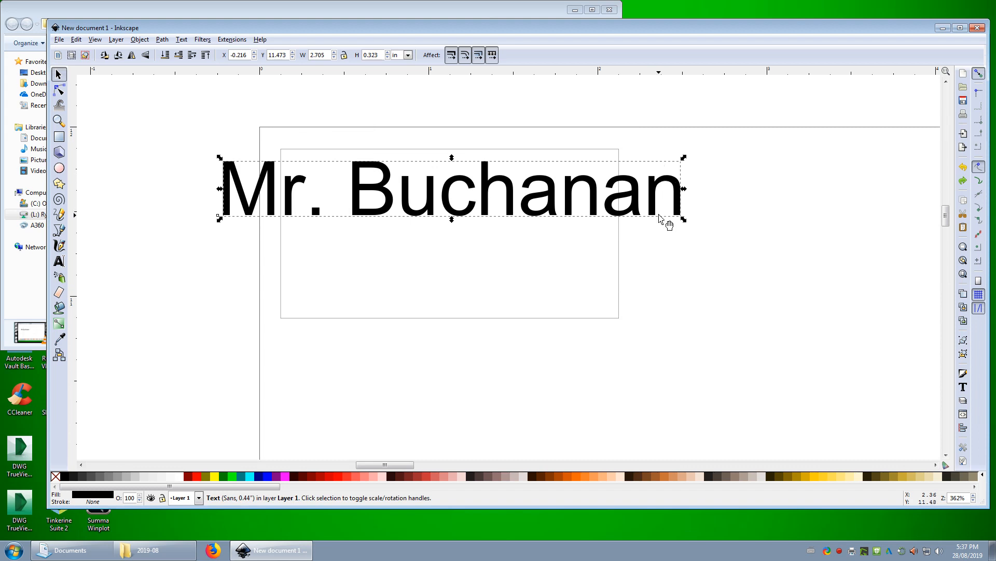
pyautogui.moveTo(683, 218); pyautogui.dragTo(432, 338)
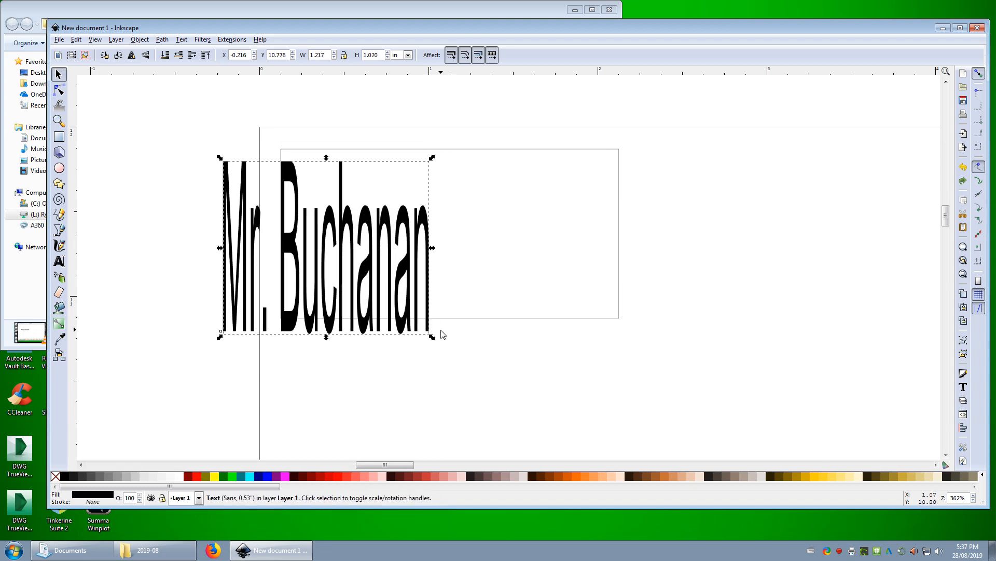
pyautogui.hotkey('ctrl', 'z')
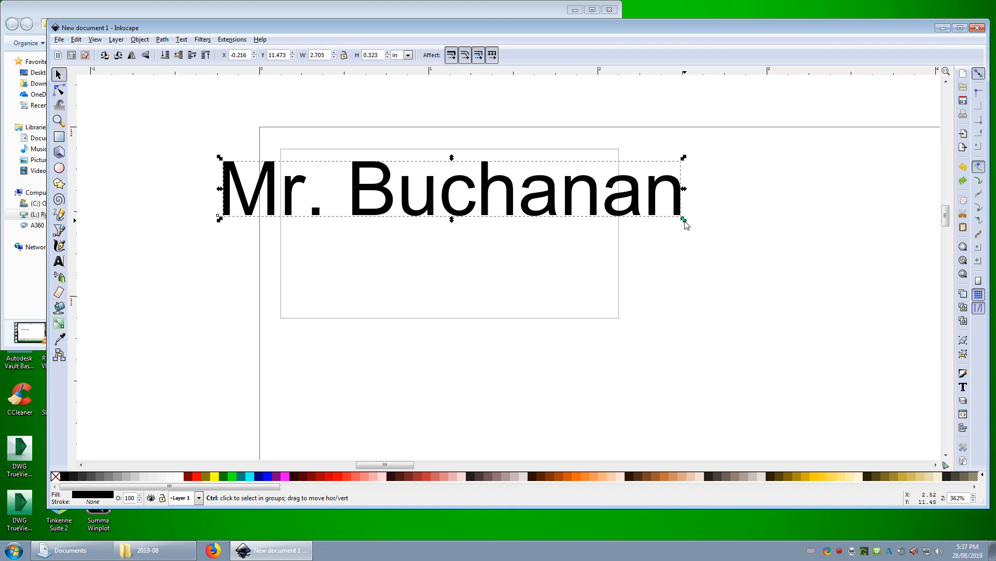
# Scale the name text proportionally to about 1.71 in wide and place it within the upper part of the rectangle
pyautogui.moveTo(685, 221); pyautogui.dragTo(519, 212)
pyautogui.moveTo(394, 180); pyautogui.dragTo(472, 186)
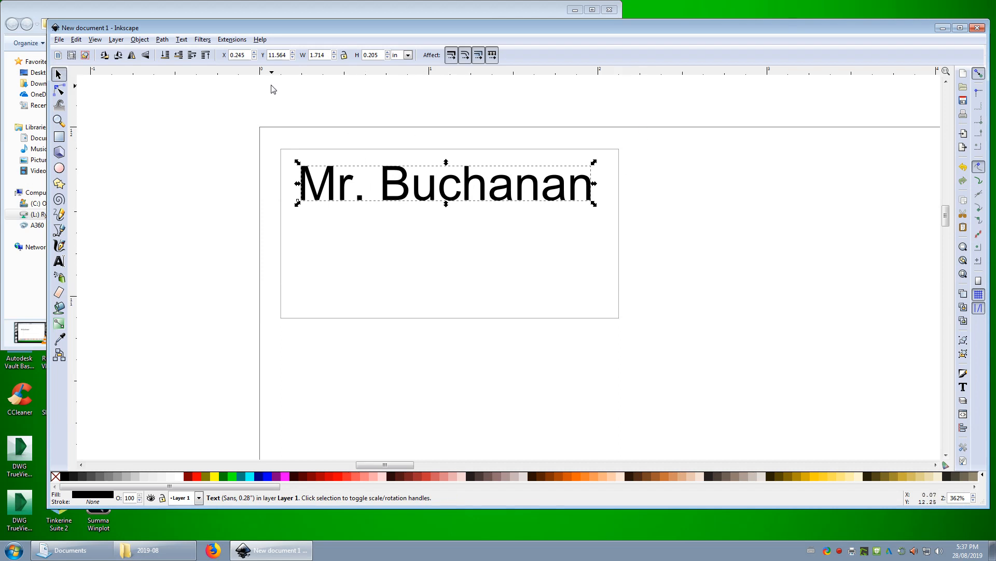
# Open the Text and Font settings, place them clear of the rectangle, and select the name text
pyautogui.click(182, 41)
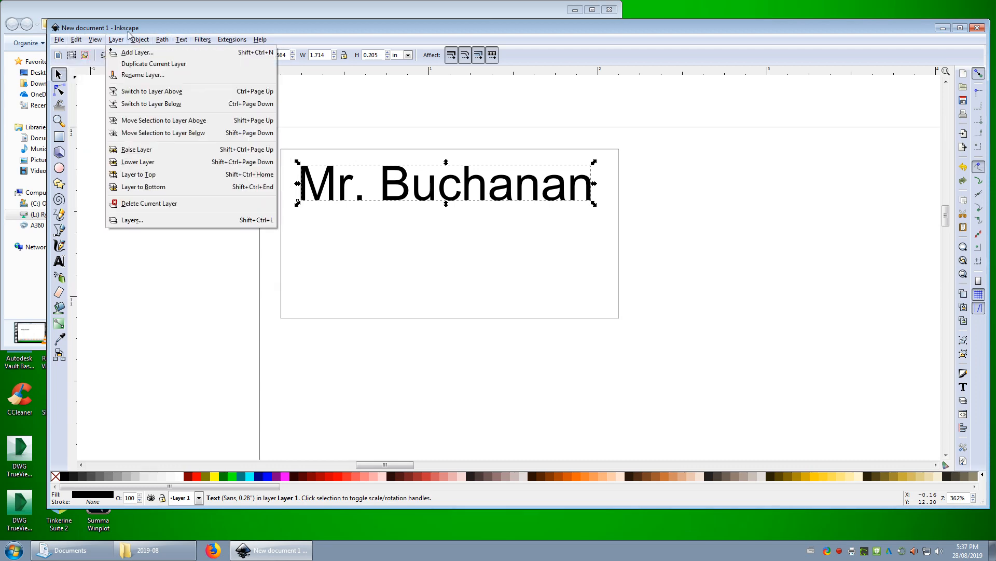
pyautogui.moveTo(165, 42)
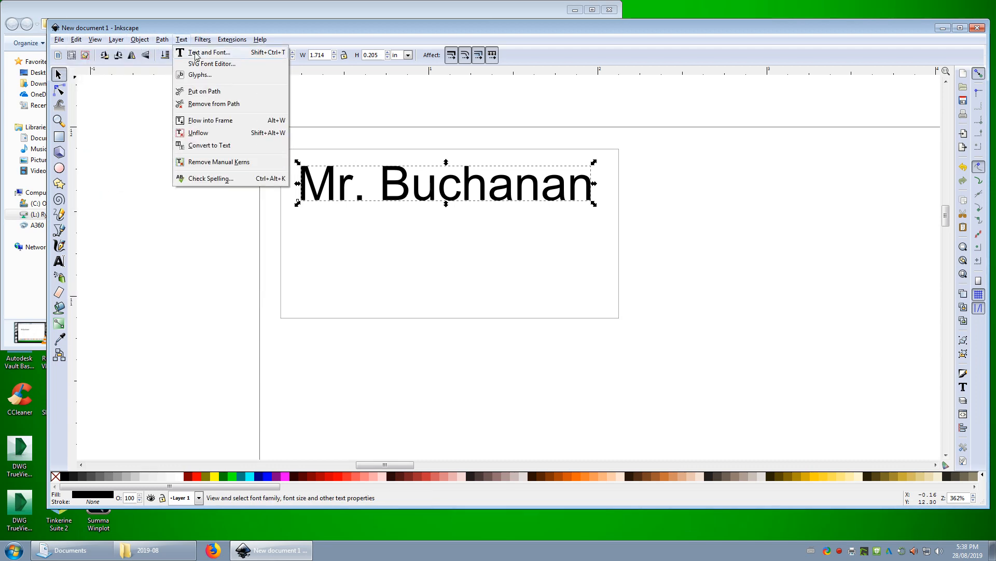
pyautogui.click(294, 27)
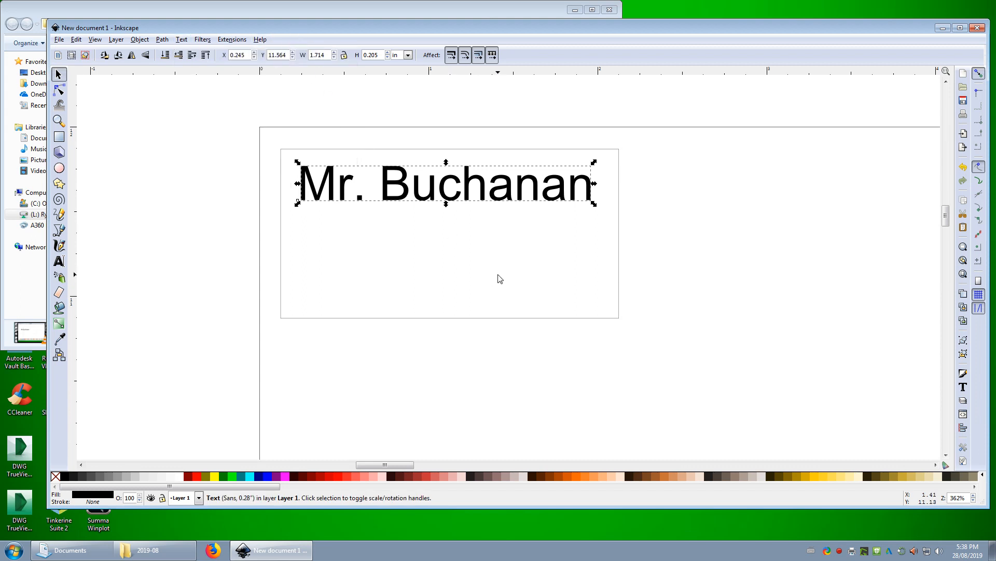
pyautogui.click(498, 276)
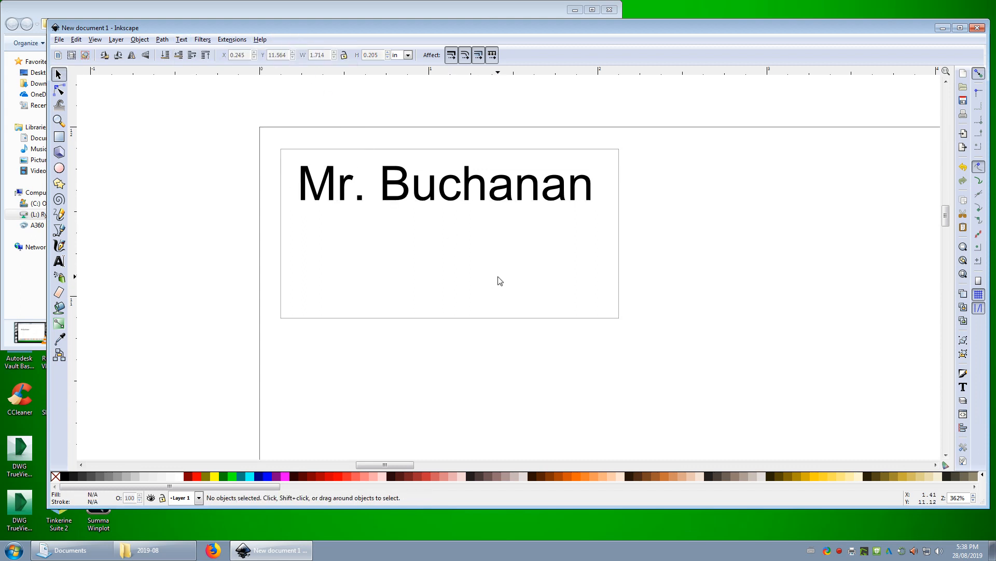
pyautogui.hotkey('ctrl', 'shift')
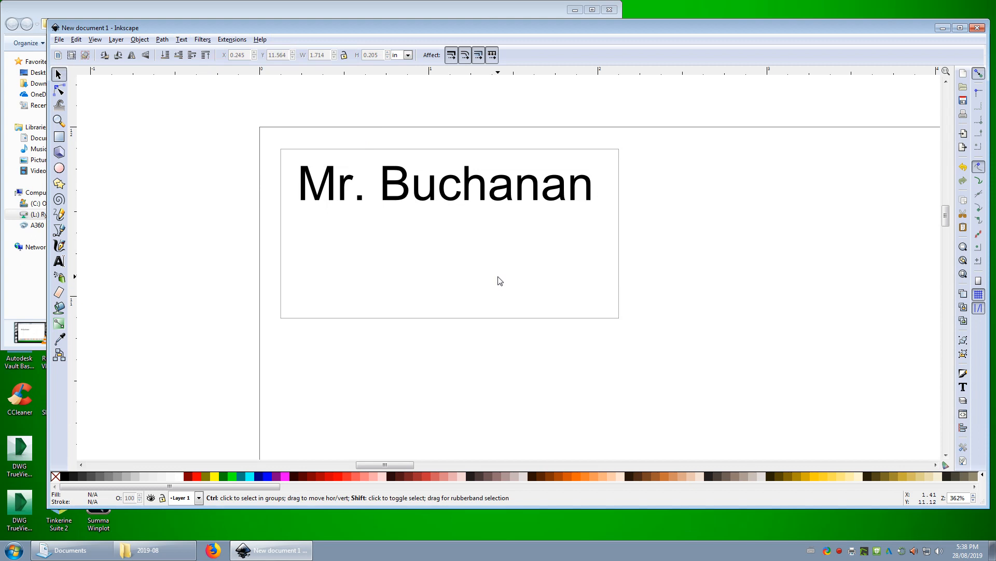
pyautogui.hotkey('ctrl', 'shift', 't')
pyautogui.moveTo(597, 111); pyautogui.dragTo(737, 116)
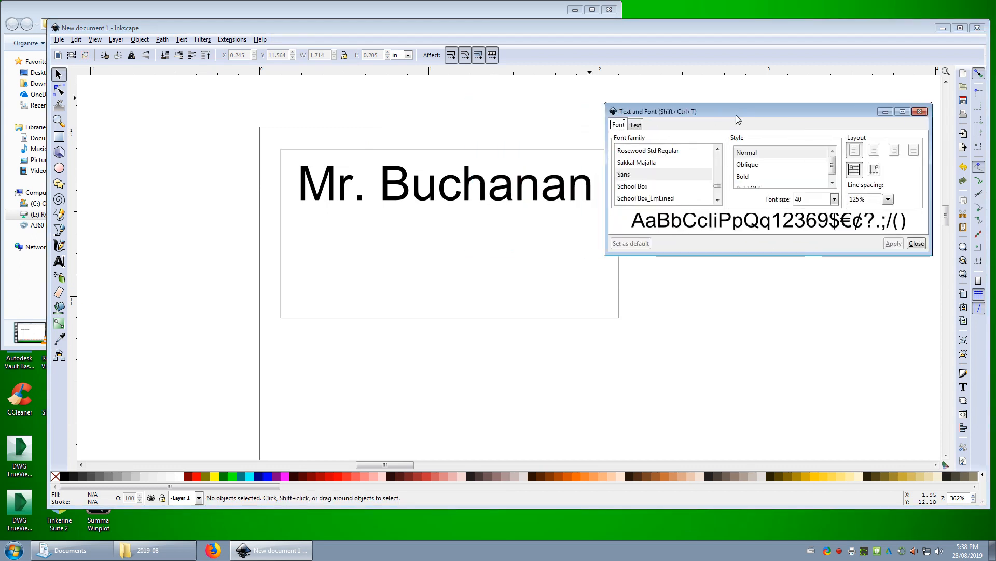
pyautogui.click(485, 192)
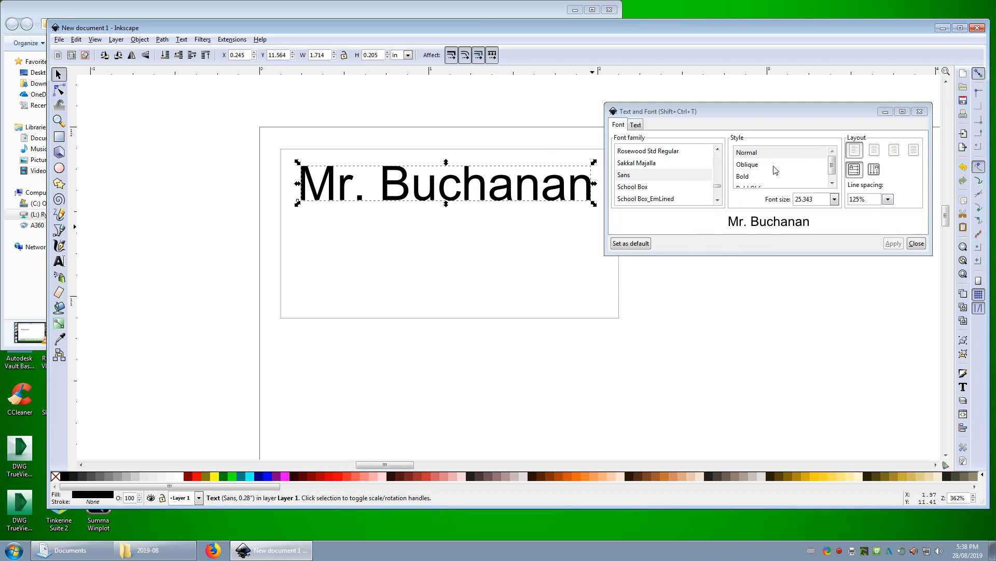
# Try the School Box and Sakkal Majalla fonts on the name text
pyautogui.click(642, 192)
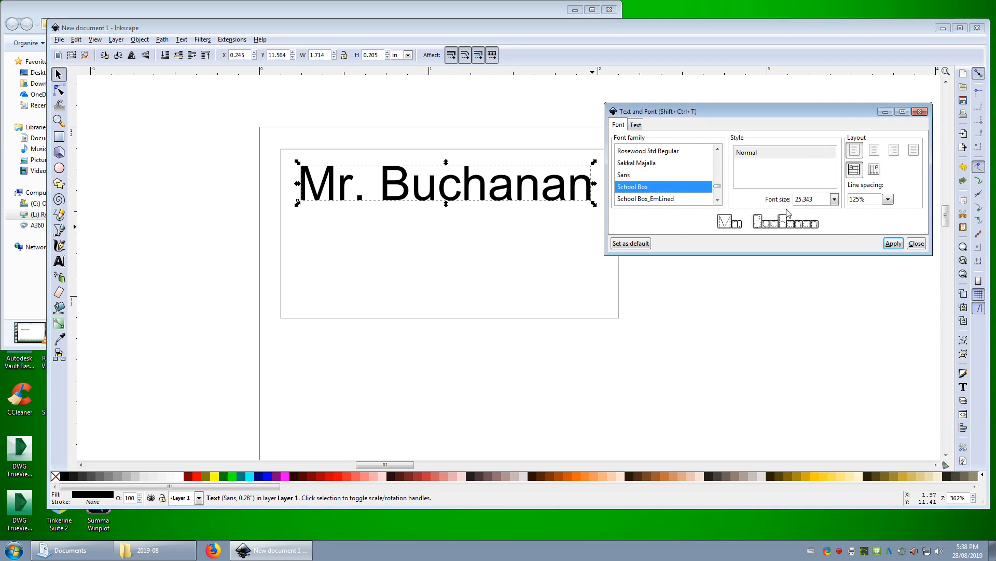
pyautogui.click(894, 244)
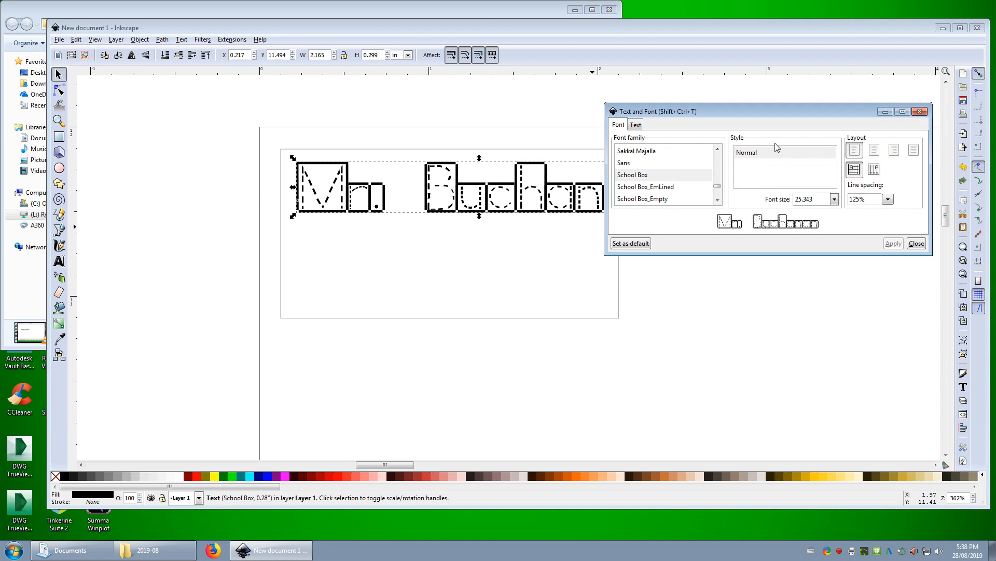
pyautogui.moveTo(740, 116); pyautogui.dragTo(768, 245)
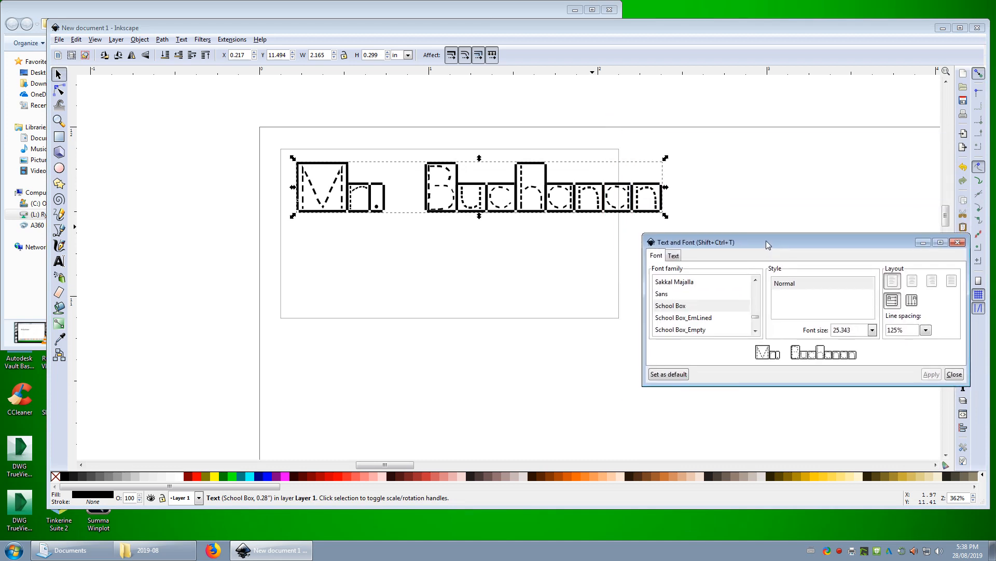
pyautogui.click(680, 283)
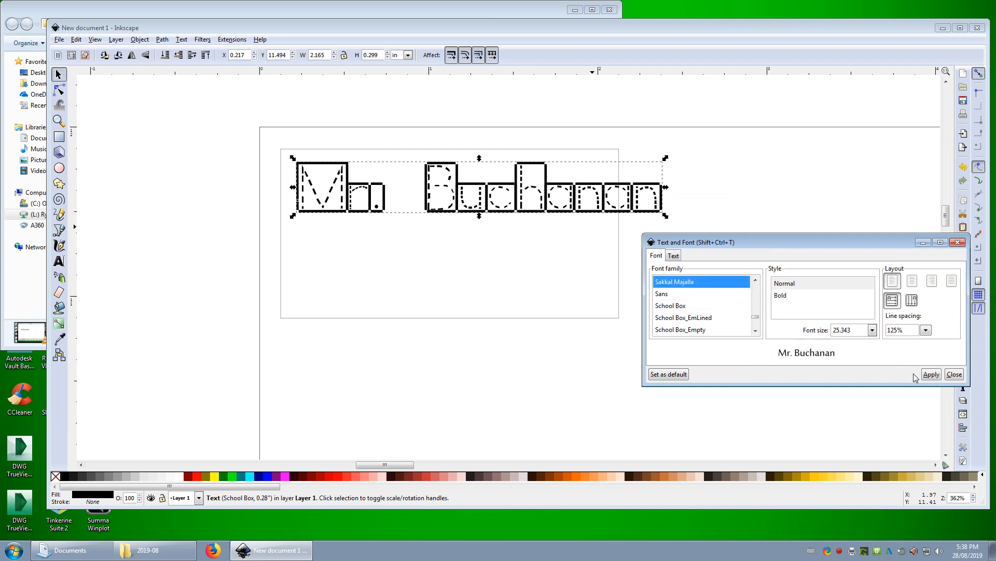
pyautogui.click(931, 374)
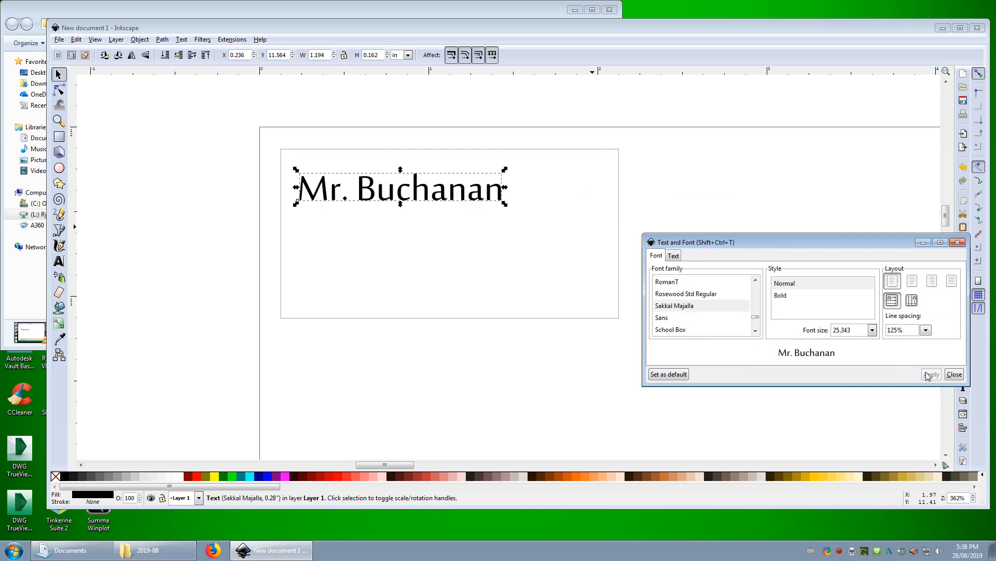
# Change the name text's font to Playbill
pyautogui.click(755, 280)
pyautogui.click(756, 281)
pyautogui.click(756, 281)
pyautogui.click(681, 303)
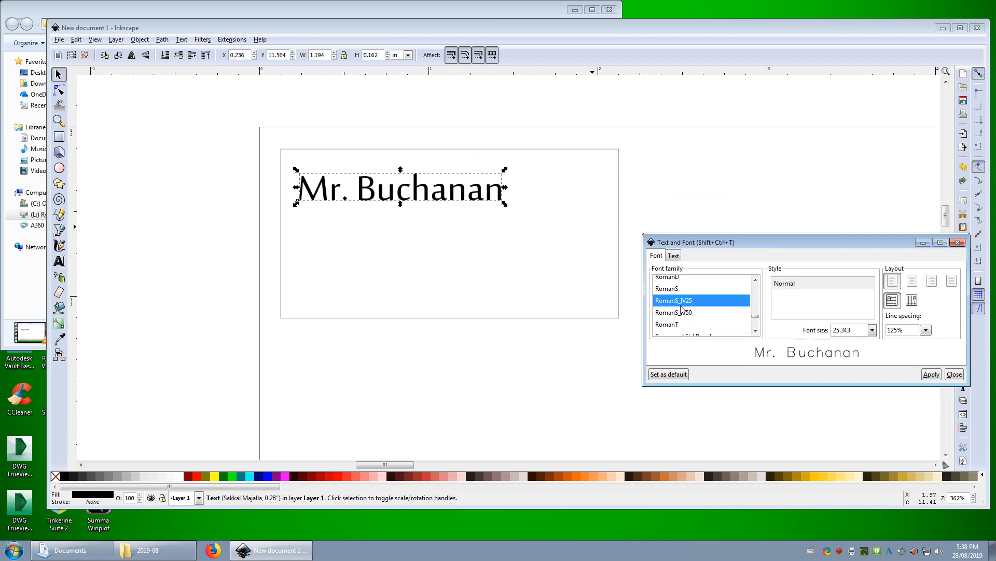
pyautogui.scroll(3, 758, 321)
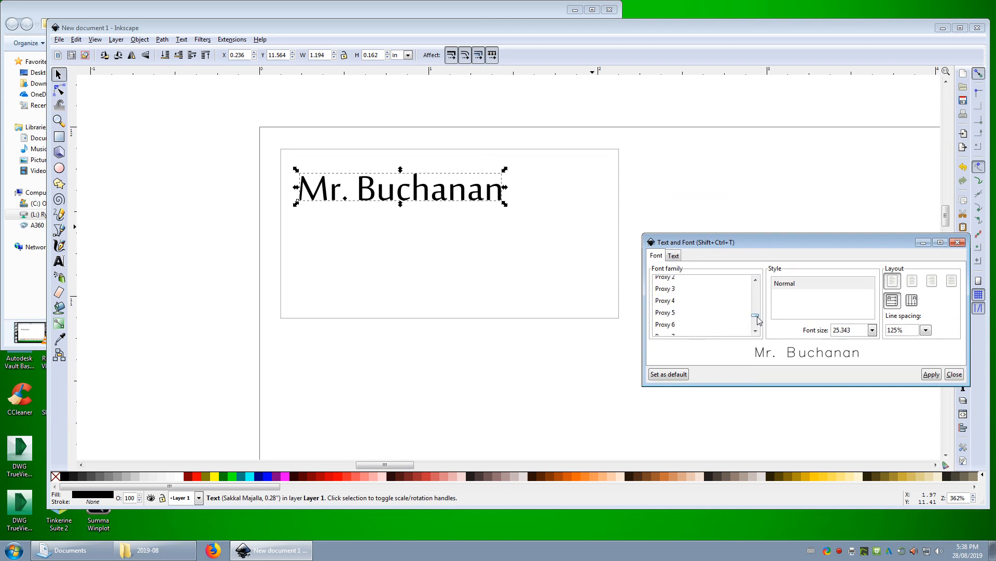
pyautogui.click(755, 281)
pyautogui.click(755, 281)
pyautogui.click(755, 281)
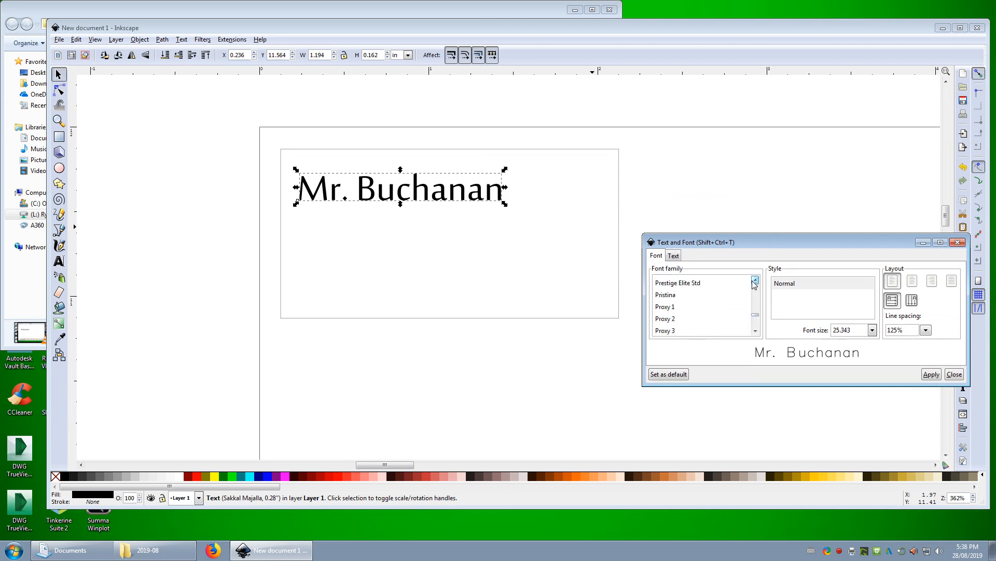
pyautogui.click(755, 281)
pyautogui.click(756, 281)
pyautogui.click(756, 280)
pyautogui.click(755, 280)
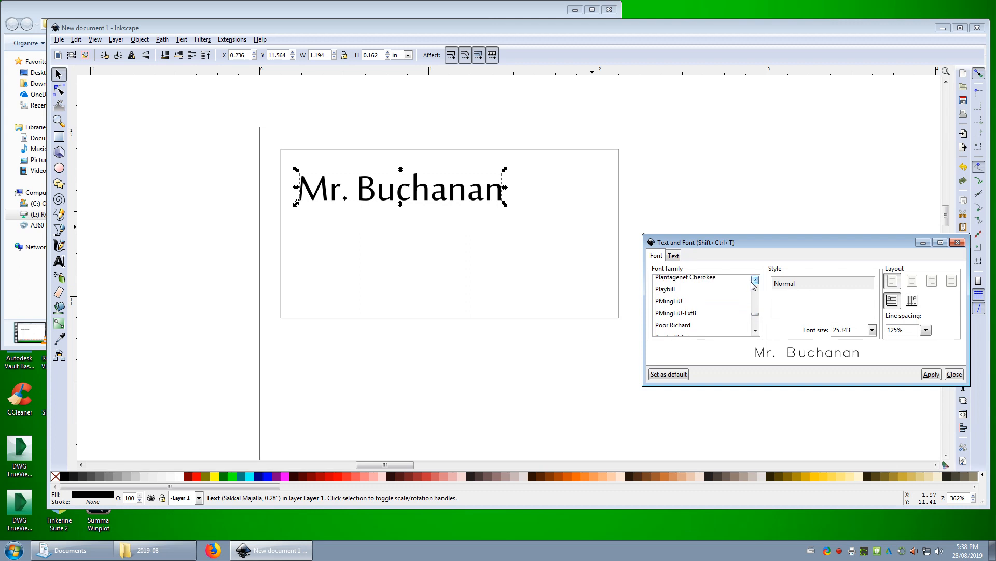
pyautogui.click(667, 290)
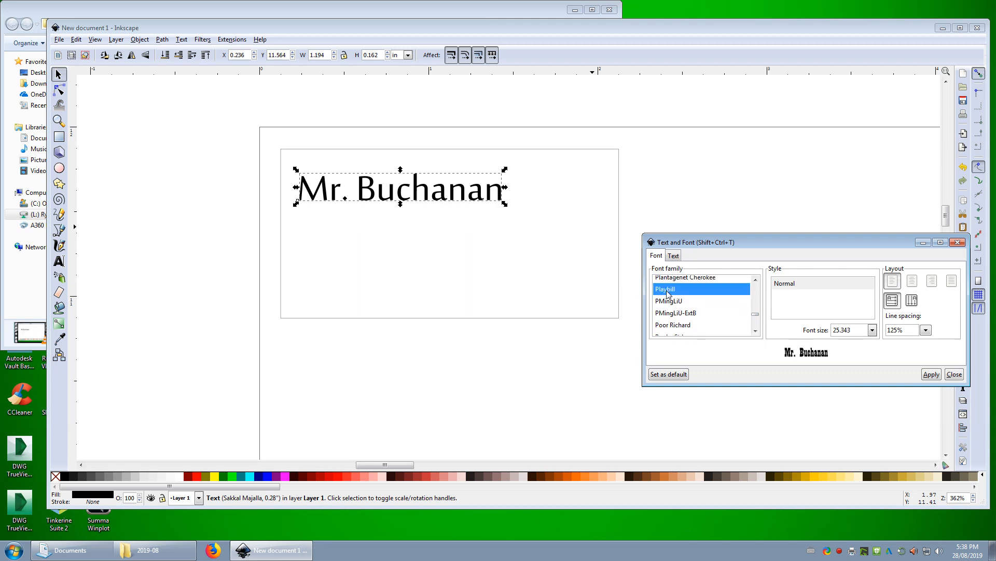
pyautogui.click(931, 374)
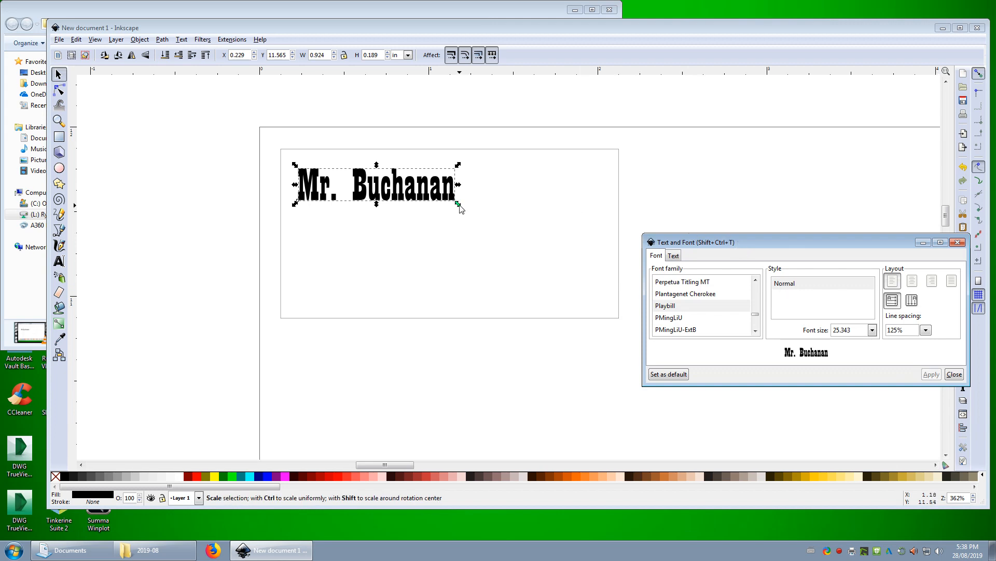
# Enlarge the name text proportionally to about 1.54 in wide, centre it by eye near the rectangle's top, and close the font settings
pyautogui.moveTo(458, 204); pyautogui.dragTo(513, 222)
pyautogui.moveTo(422, 189); pyautogui.dragTo(491, 191)
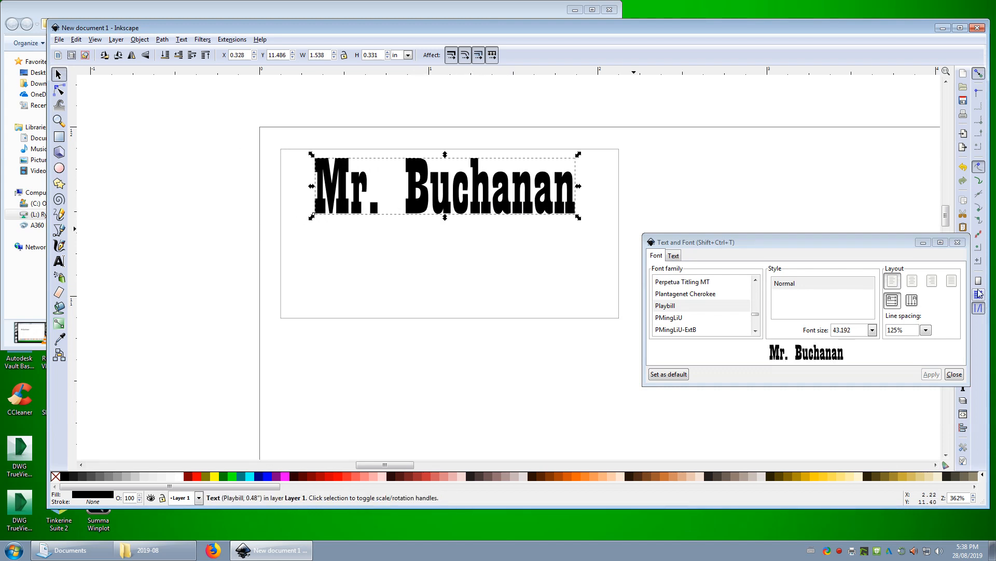
pyautogui.click(958, 242)
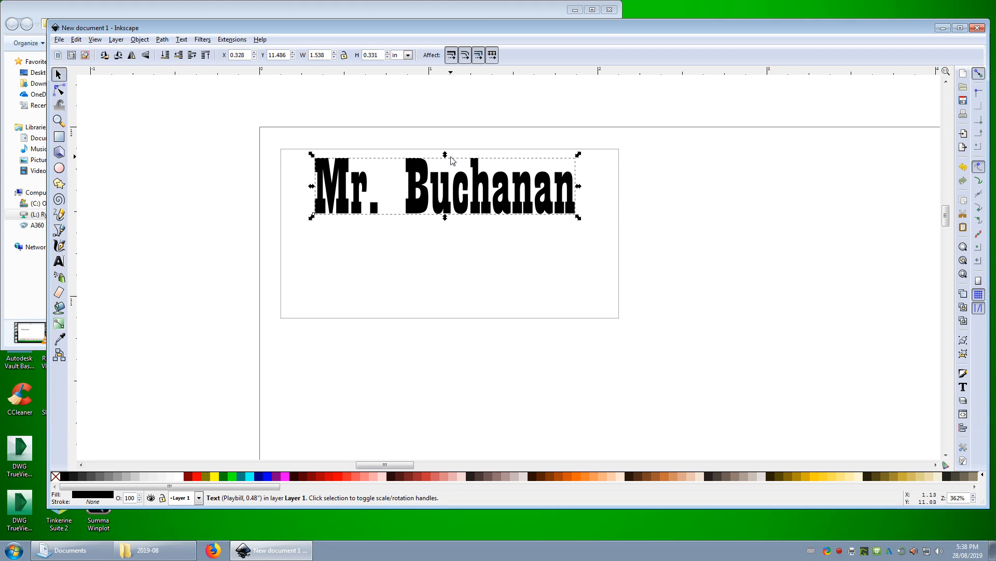
pyautogui.click(271, 132)
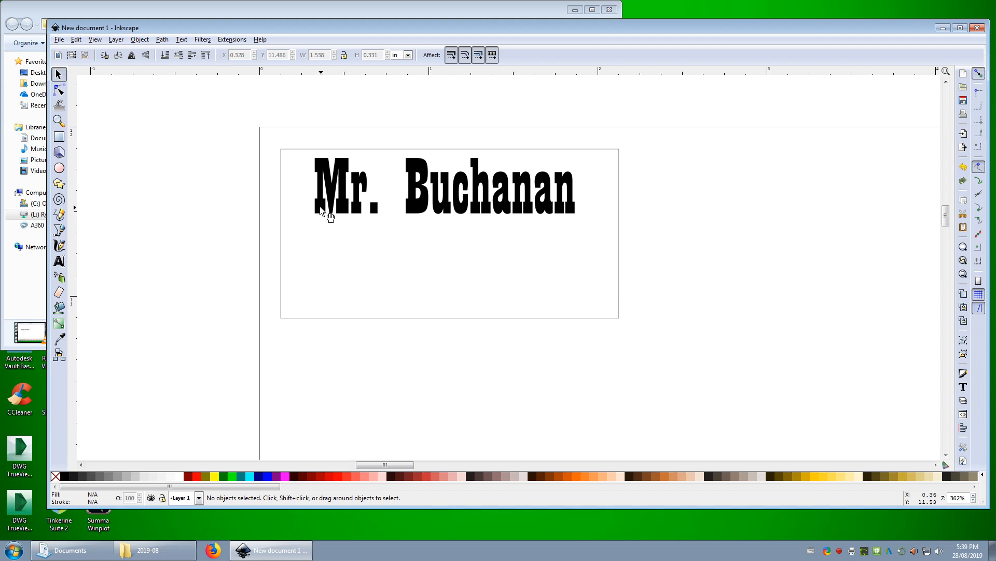
# Draw an upright five-pointed star about 0.45 in wide and place it by eye in the space beneath the name text
pyautogui.click(58, 186)
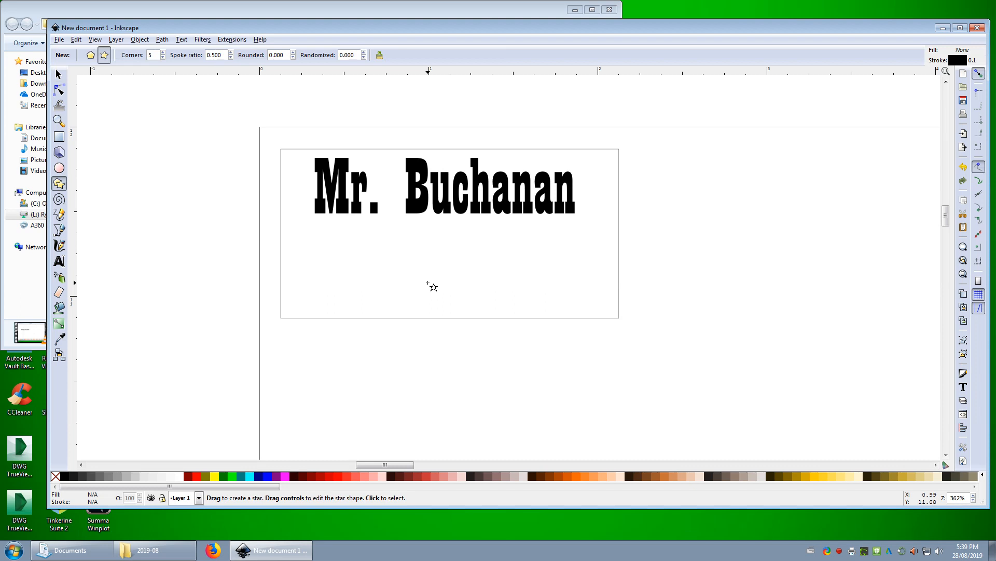
pyautogui.moveTo(399, 230); pyautogui.dragTo(396, 210)
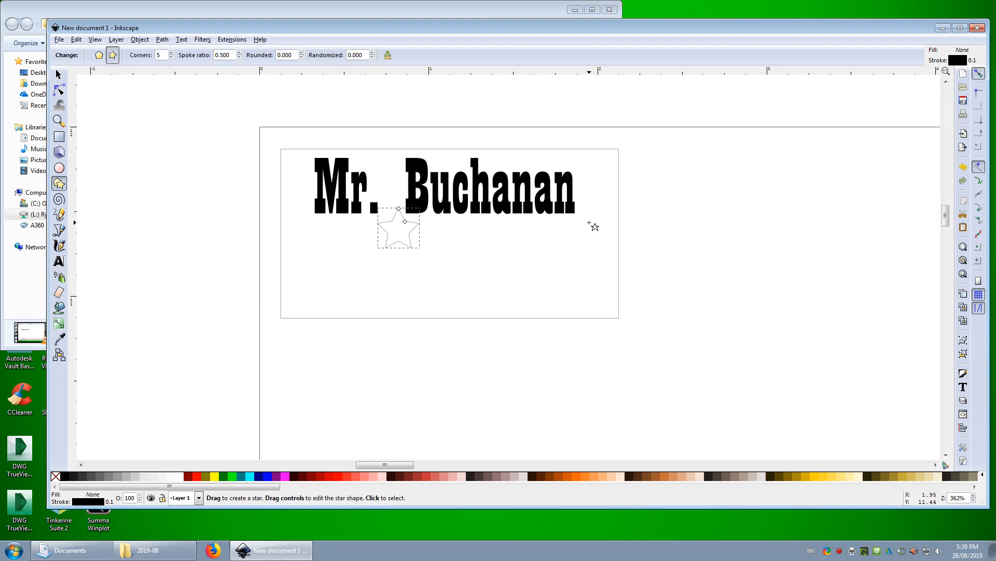
pyautogui.press('Delete')
pyautogui.press('ctrl')
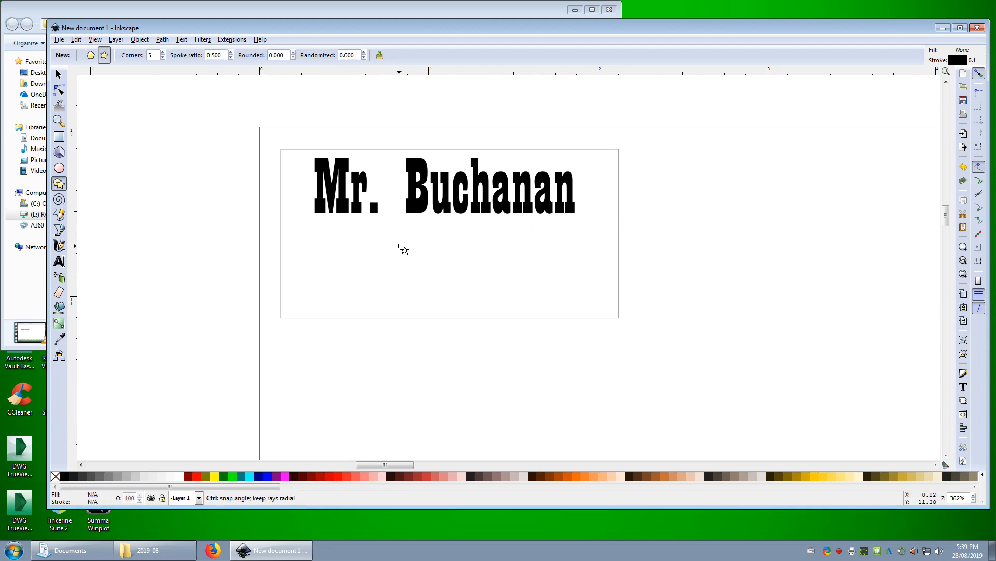
pyautogui.moveTo(405, 251); pyautogui.dragTo(455, 235)
pyautogui.moveTo(456, 232); pyautogui.dragTo(410, 212)
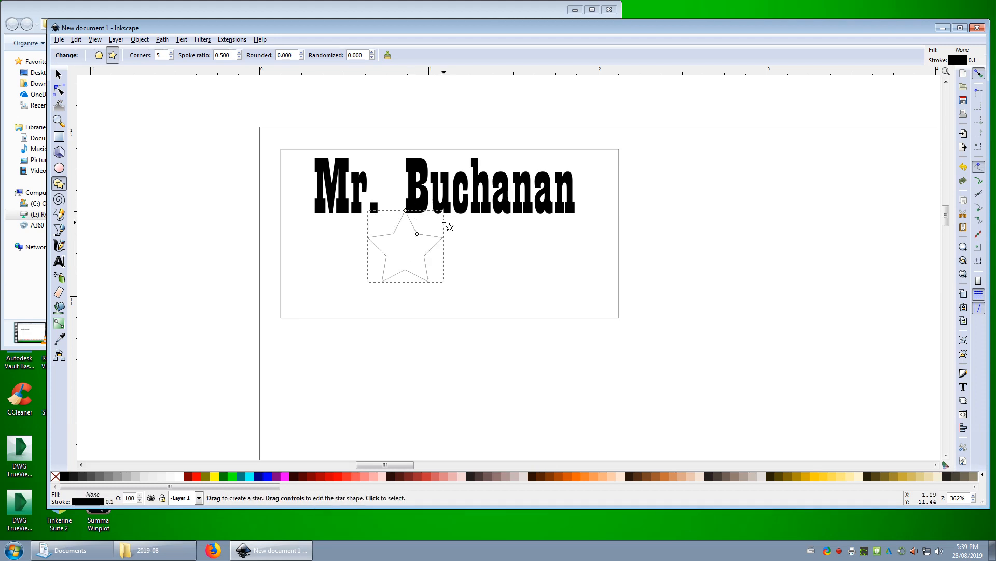
pyautogui.click(59, 74)
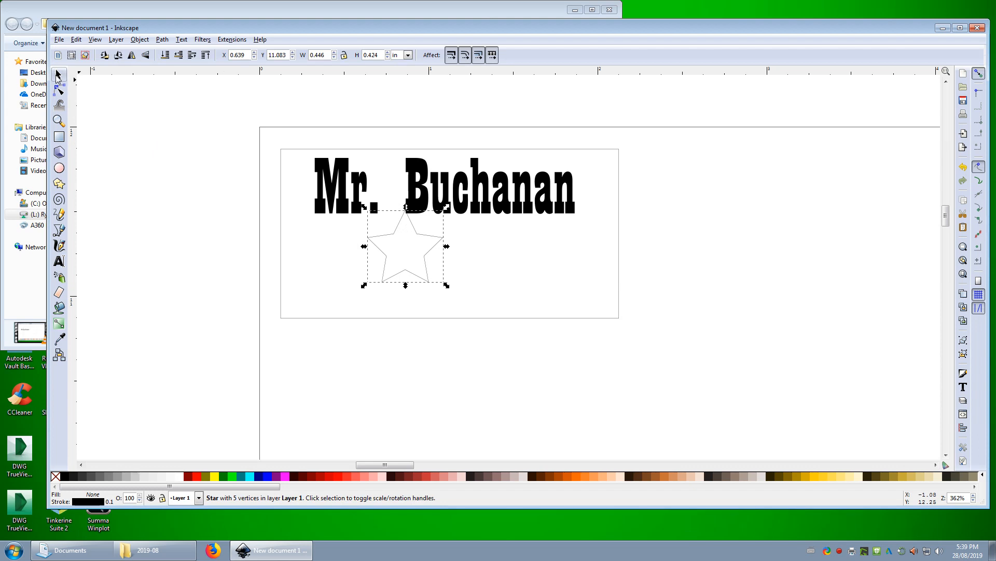
pyautogui.moveTo(391, 238); pyautogui.dragTo(431, 258)
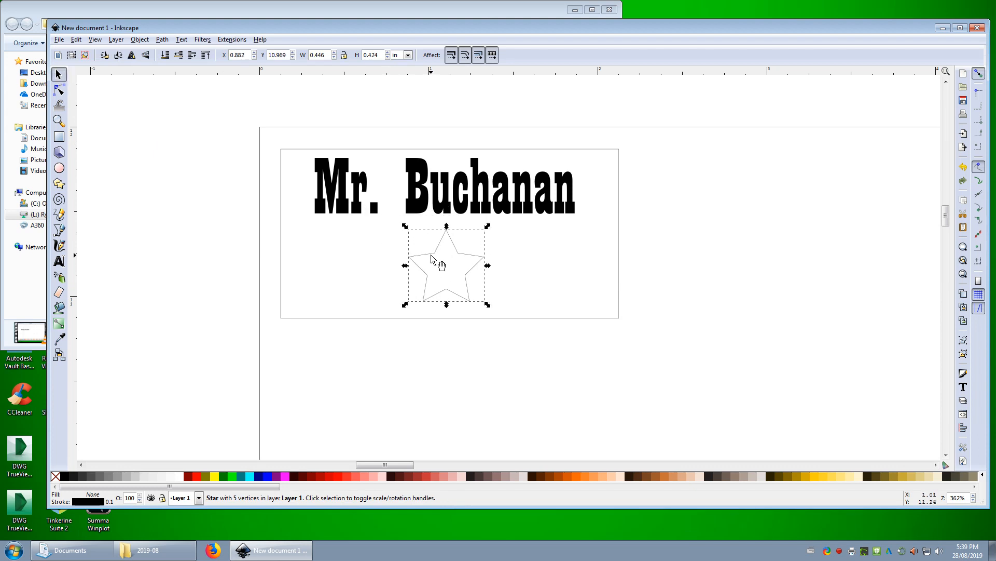
pyautogui.click(331, 267)
pyautogui.click(59, 167)
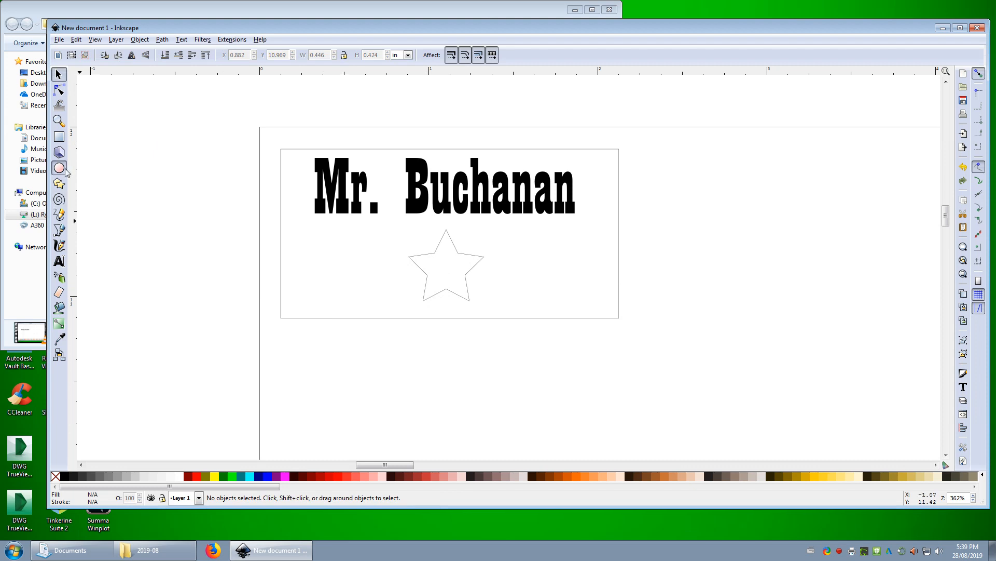
pyautogui.moveTo(378, 240); pyautogui.dragTo(523, 313)
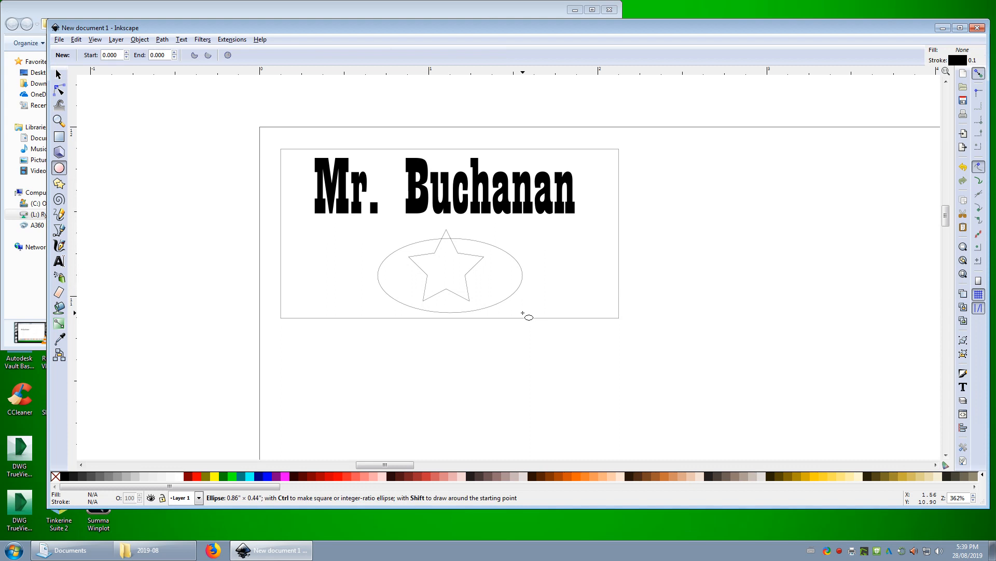
pyautogui.moveTo(523, 313); pyautogui.dragTo(450, 274)
pyautogui.hotkey('ctrl', 'z')
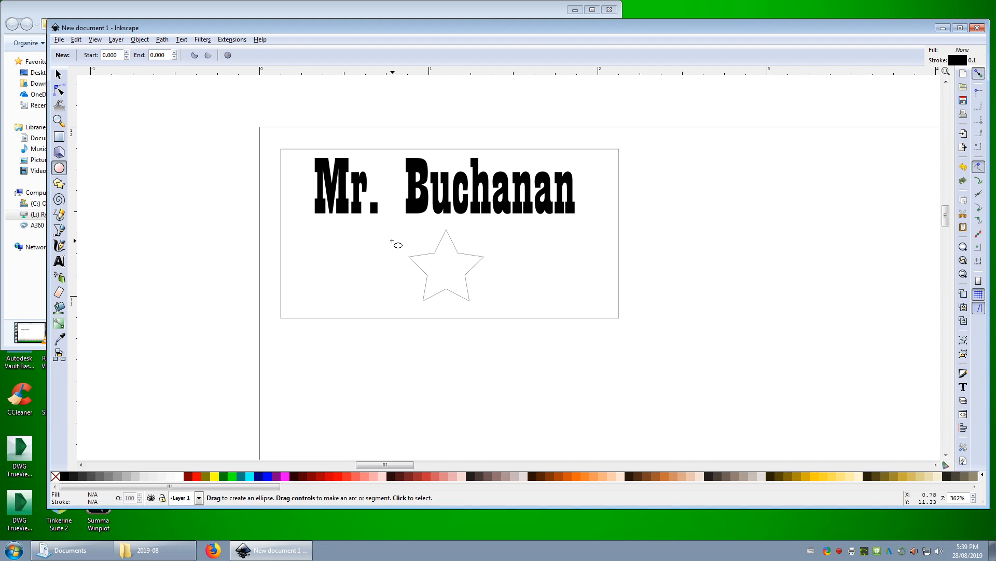
pyautogui.moveTo(382, 233); pyautogui.dragTo(402, 279)
pyautogui.press('Delete')
# Draw a circle about 0.57 in in diameter below the rectangle and move it so it surrounds the star
pyautogui.moveTo(375, 363); pyautogui.dragTo(480, 462)
pyautogui.press('s')
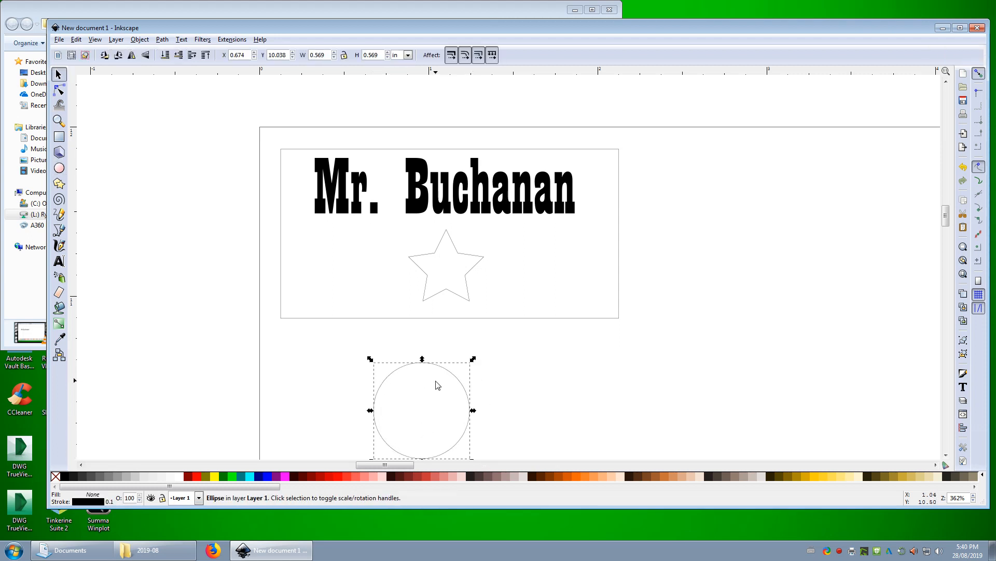
pyautogui.moveTo(442, 372); pyautogui.dragTo(466, 222)
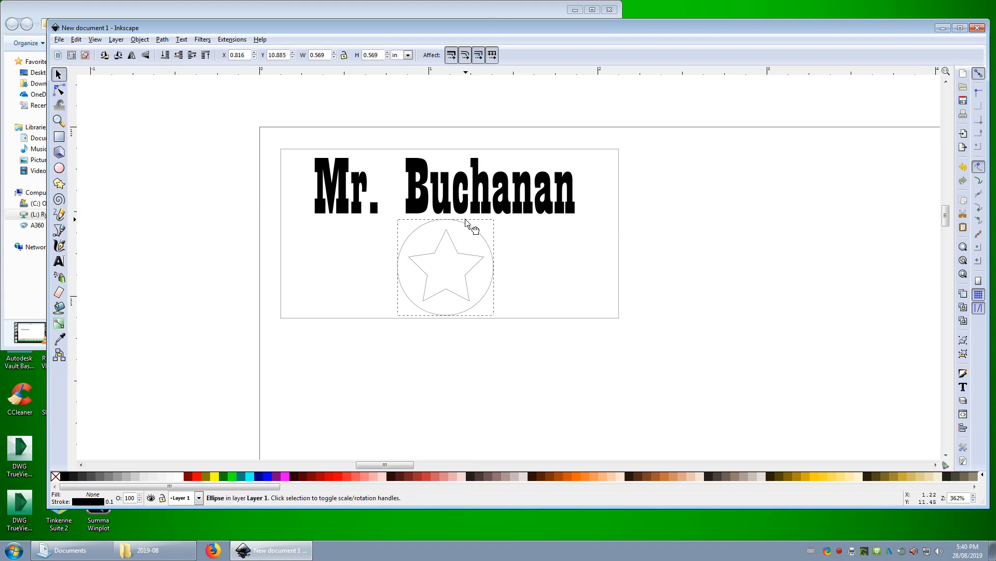
pyautogui.click(750, 322)
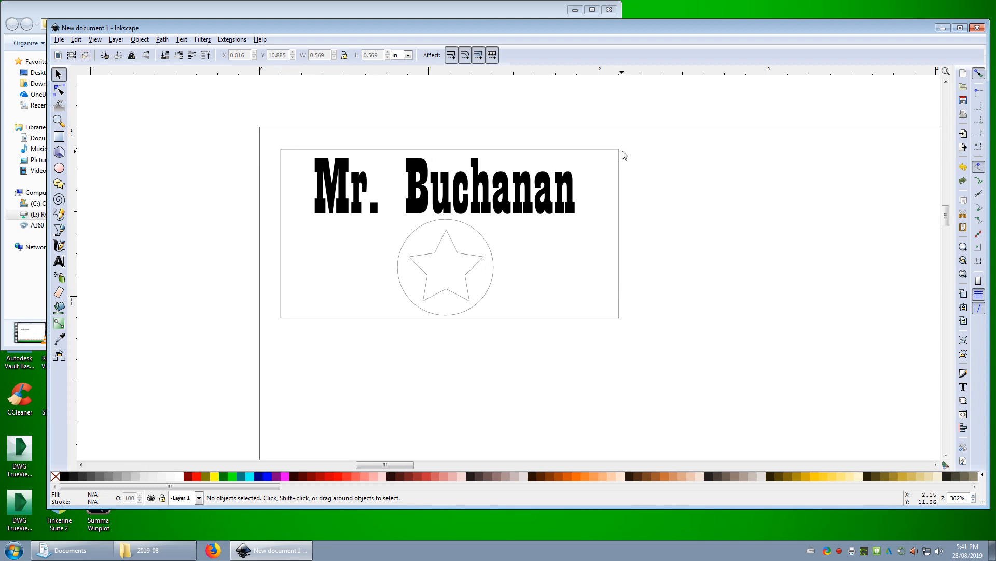
# Fill the circle around the star with black
pyautogui.keyDown('ctrl'); pyautogui.scroll(-4, 407, 196); pyautogui.keyUp('ctrl')
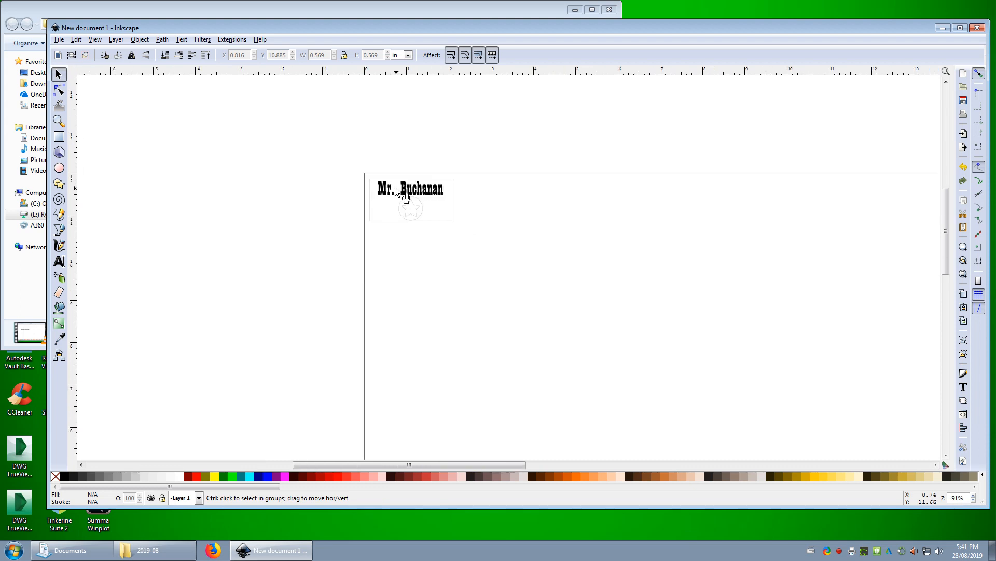
pyautogui.keyDown('ctrl'); pyautogui.scroll(-3, 405, 196); pyautogui.keyUp('ctrl')
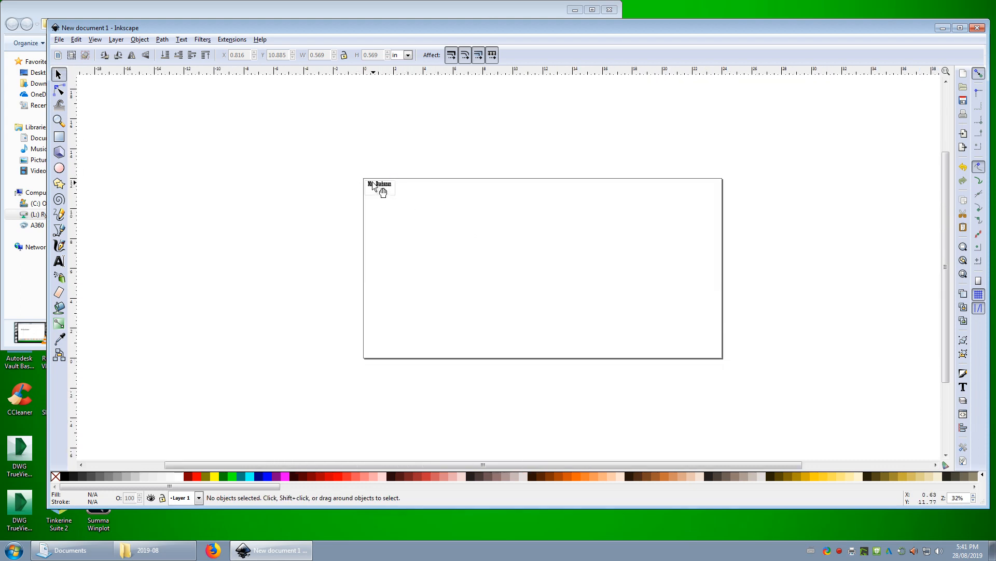
pyautogui.keyDown('ctrl'); pyautogui.scroll(6, 374, 184); pyautogui.keyUp('ctrl')
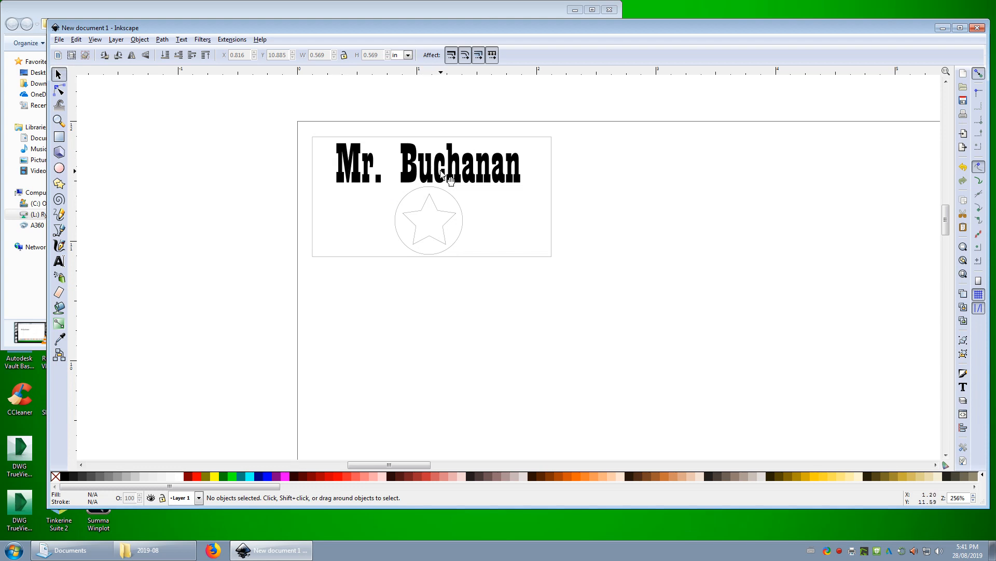
pyautogui.click(401, 239)
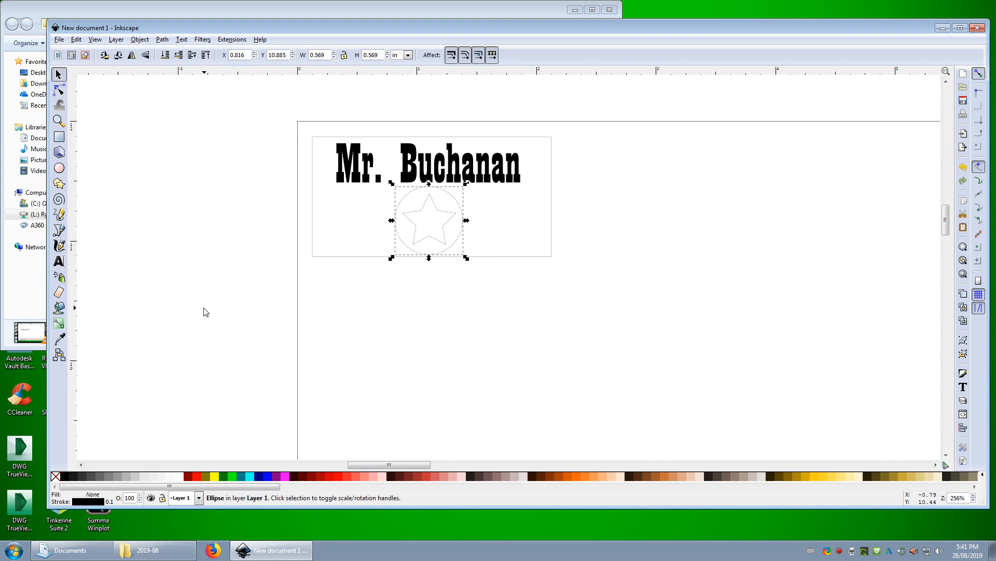
pyautogui.click(63, 477)
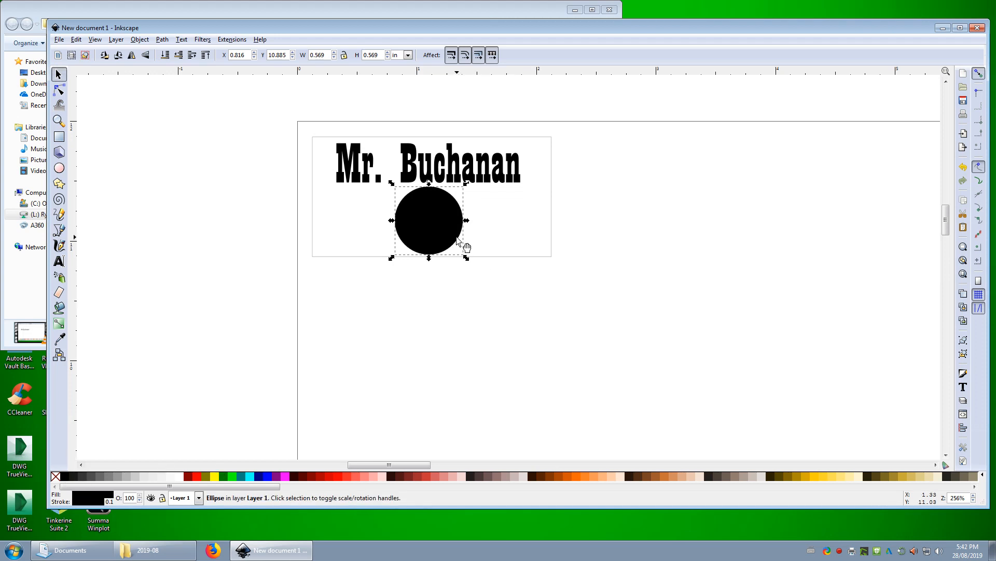
# Lower the black circle one step in the stacking order
pyautogui.click(140, 39)
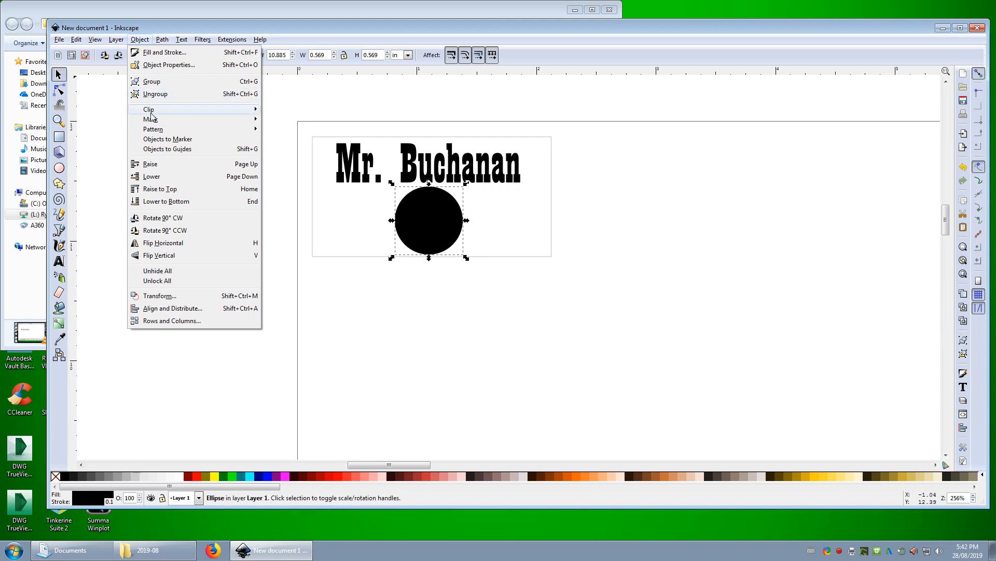
pyautogui.moveTo(148, 122)
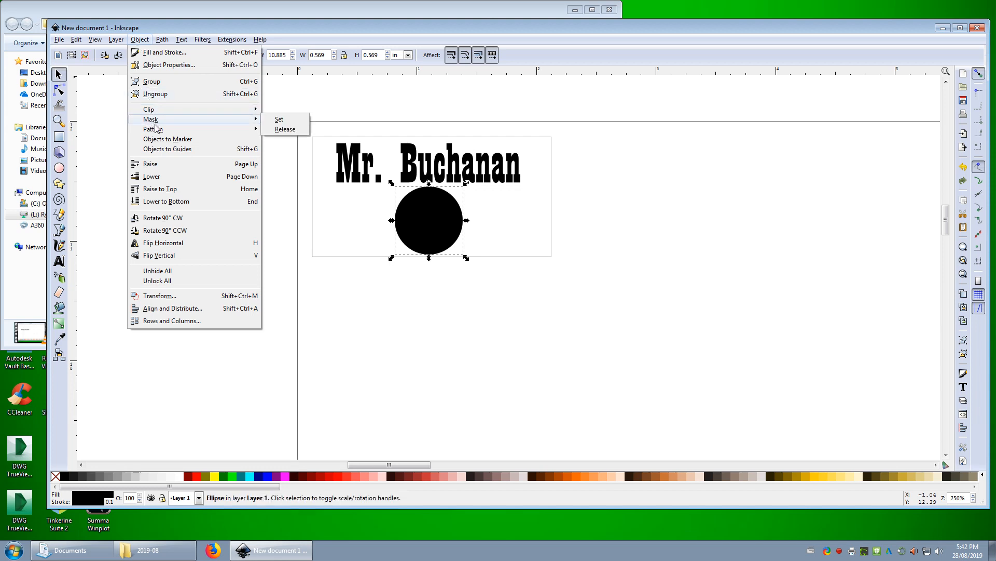
pyautogui.click(149, 177)
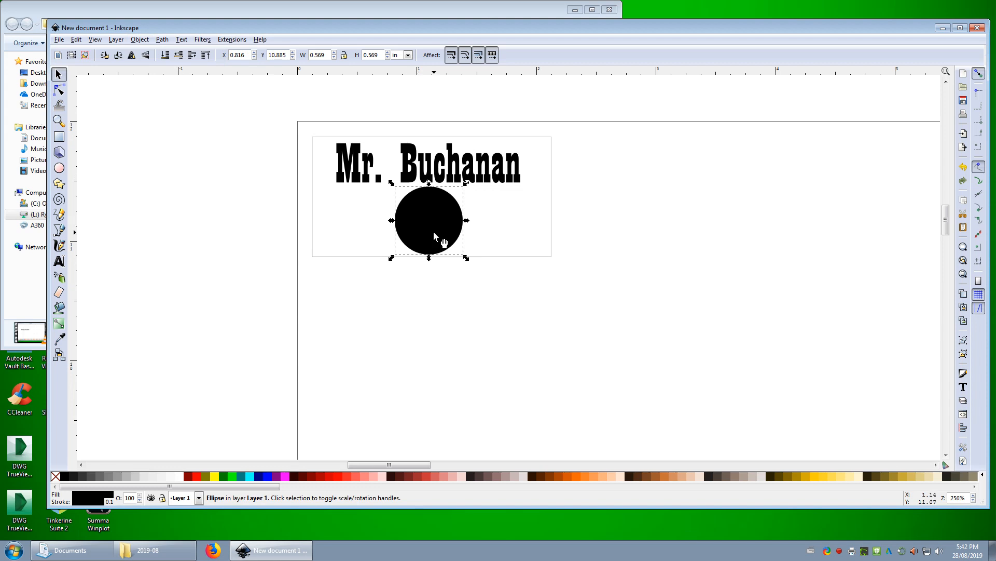
# Fill the star with white, moving the black circle aside to reach it and back behind the star
pyautogui.moveTo(407, 244); pyautogui.dragTo(343, 245)
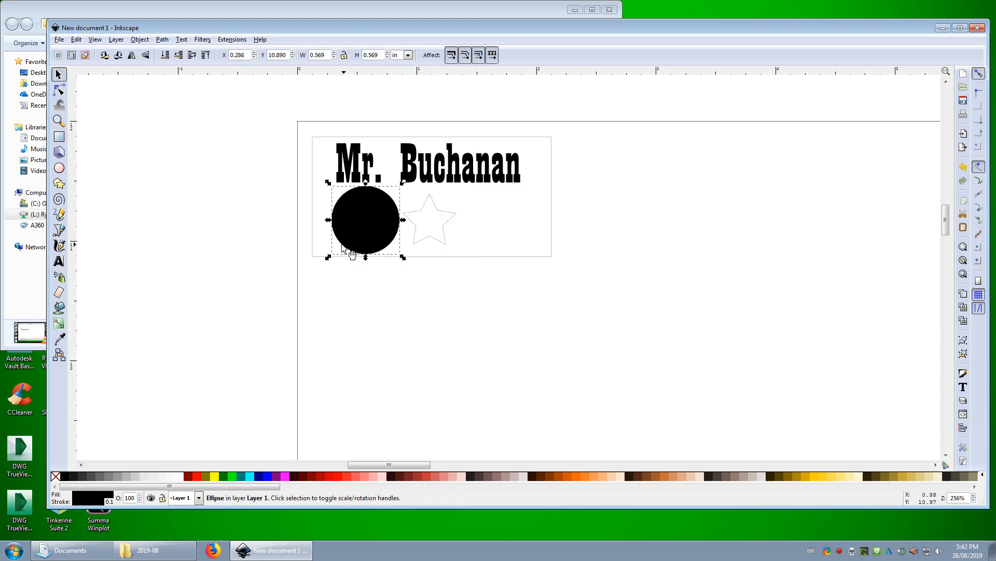
pyautogui.click(433, 238)
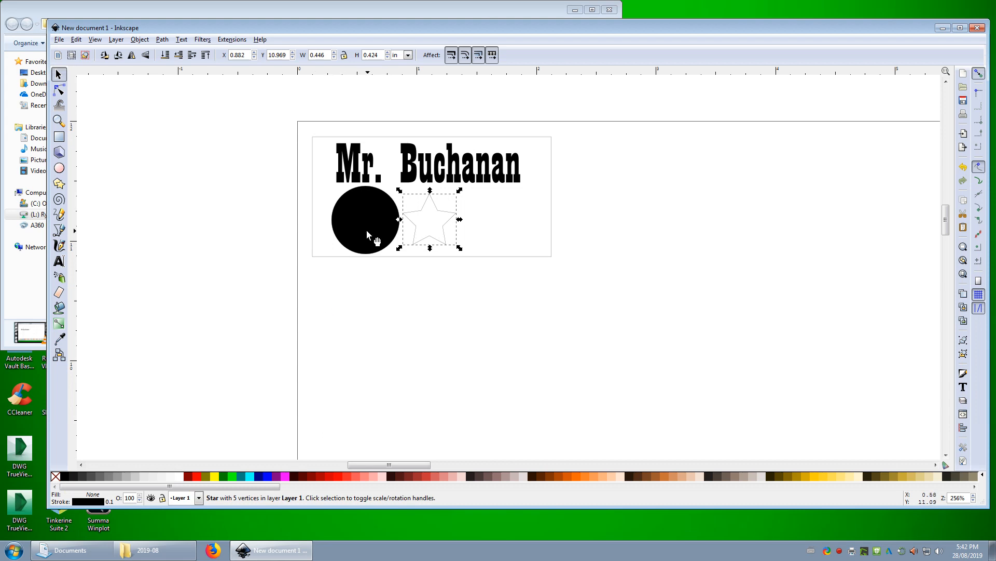
pyautogui.moveTo(353, 216); pyautogui.dragTo(436, 226)
pyautogui.moveTo(424, 231); pyautogui.dragTo(376, 226)
pyautogui.click(422, 225)
pyautogui.click(416, 213)
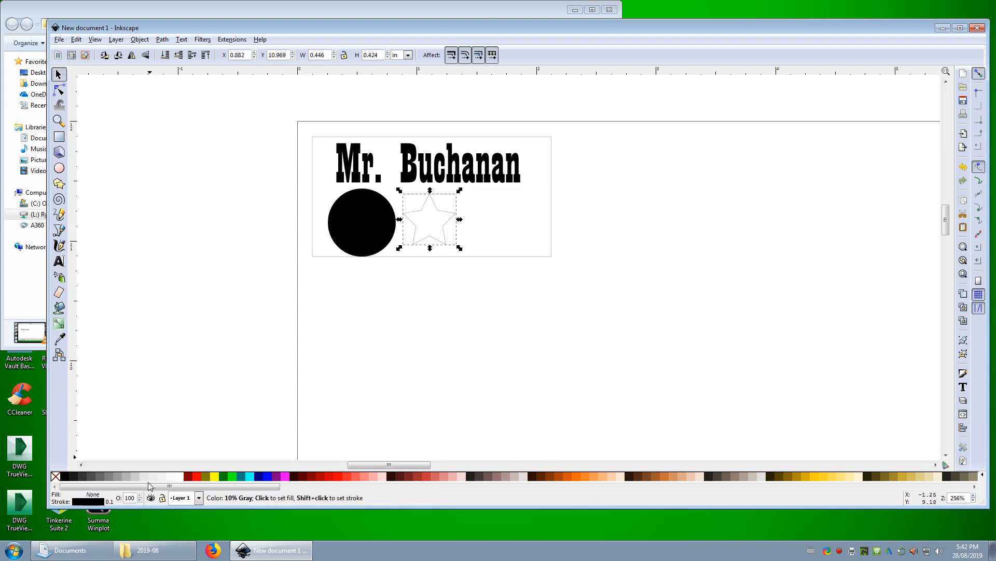
pyautogui.click(184, 477)
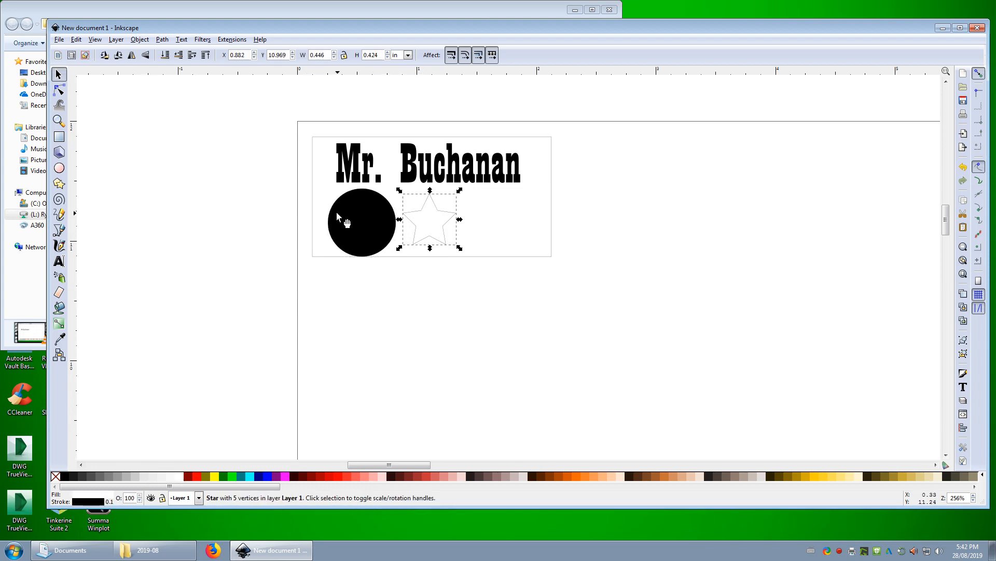
pyautogui.moveTo(336, 211); pyautogui.dragTo(418, 228)
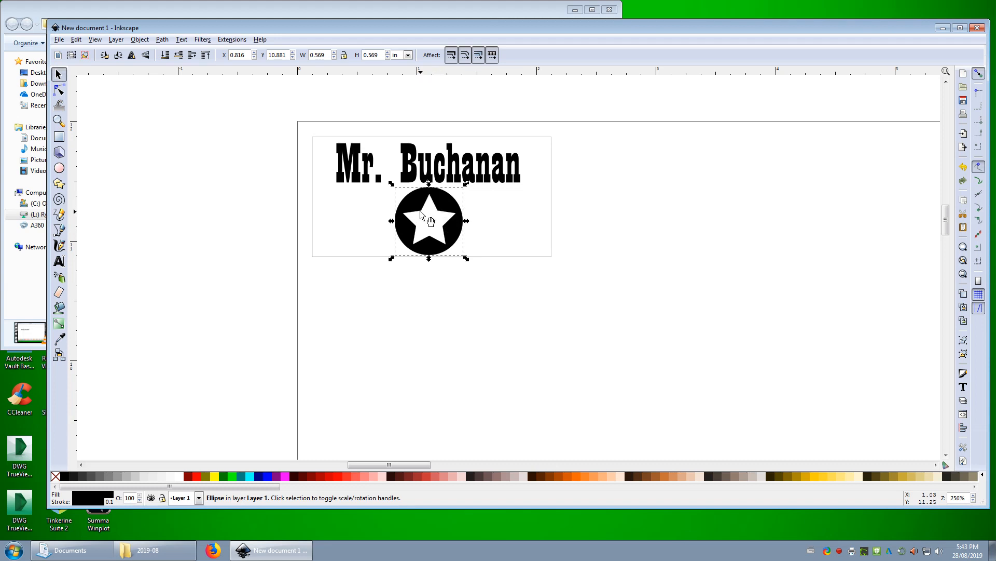
# Change the white star's outline colour to red and inspect the edge up close
pyautogui.click(429, 233)
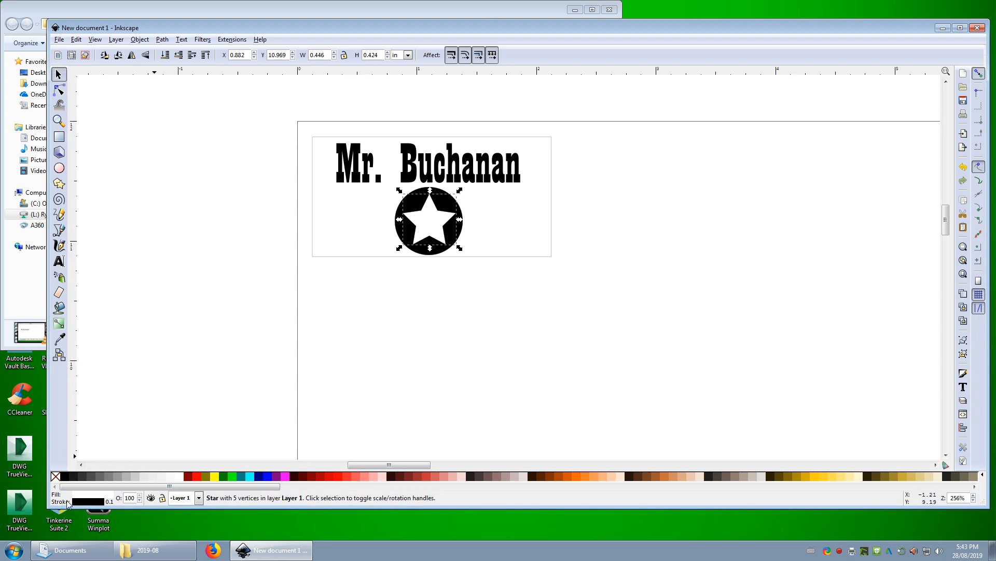
pyautogui.keyDown('shift'); pyautogui.click(198, 477); pyautogui.keyUp('shift')
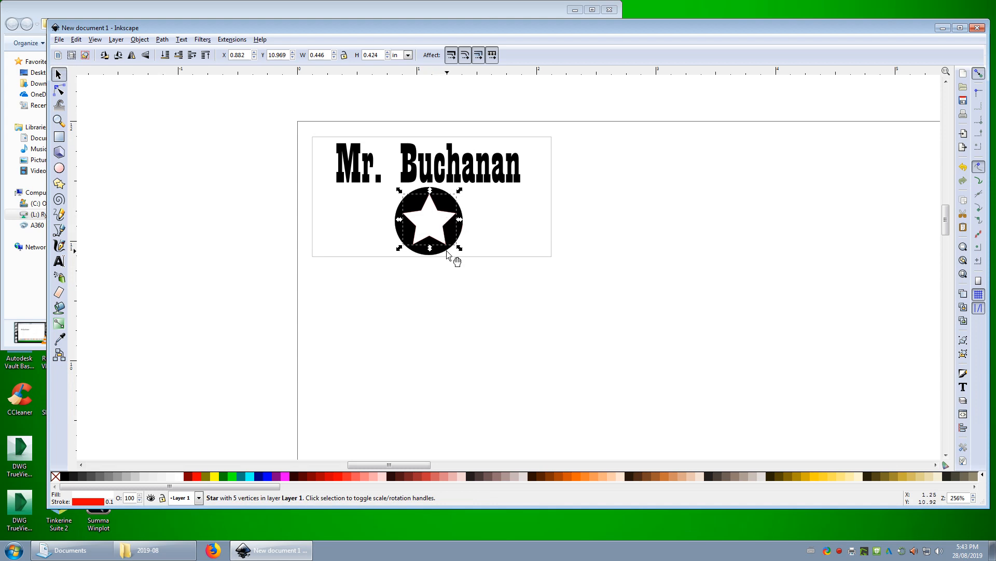
pyautogui.scroll(9, 419, 237)
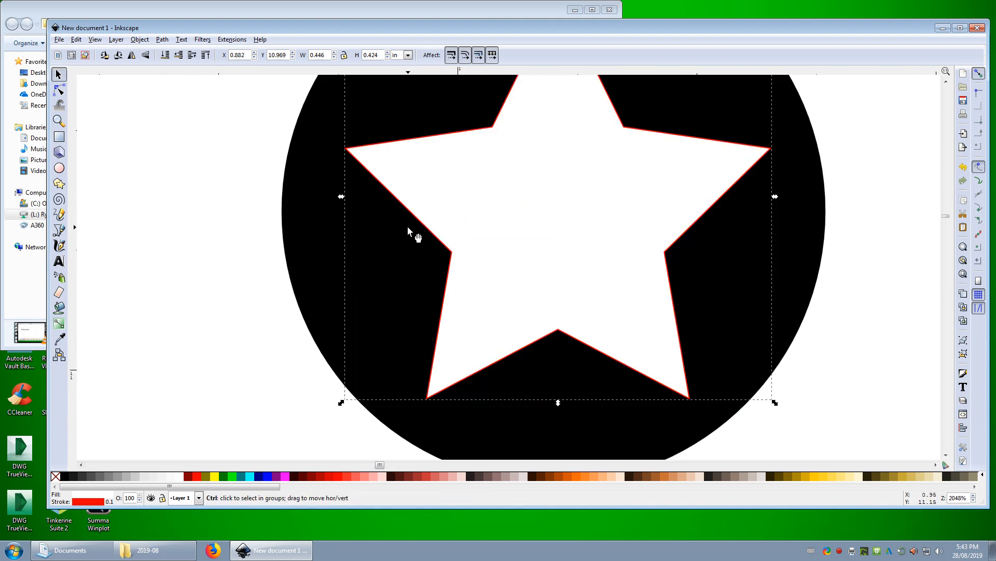
pyautogui.scroll(-9, 511, 299)
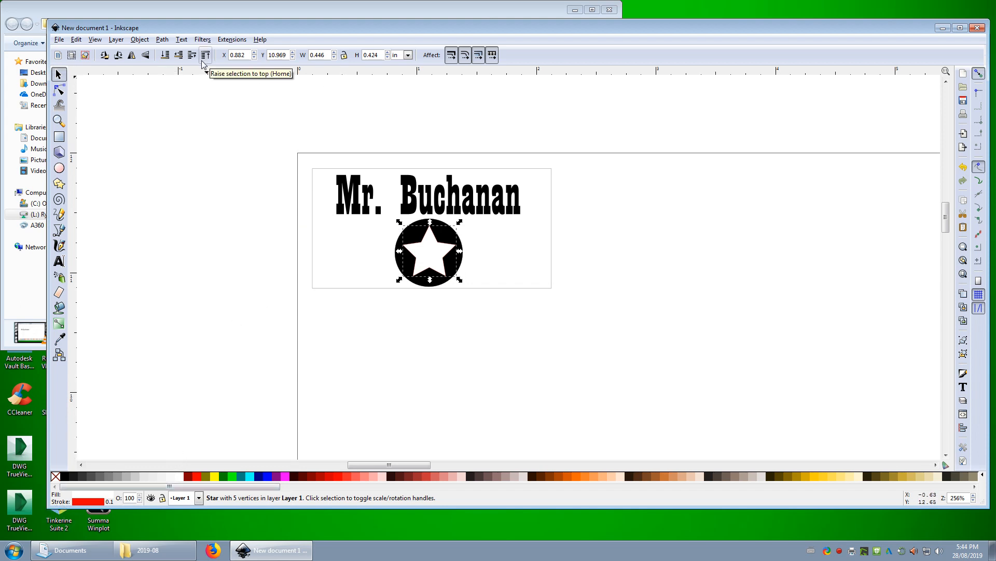
# Open the Fill and Stroke settings for the white star
pyautogui.hotkey('ctrl', 'shift')
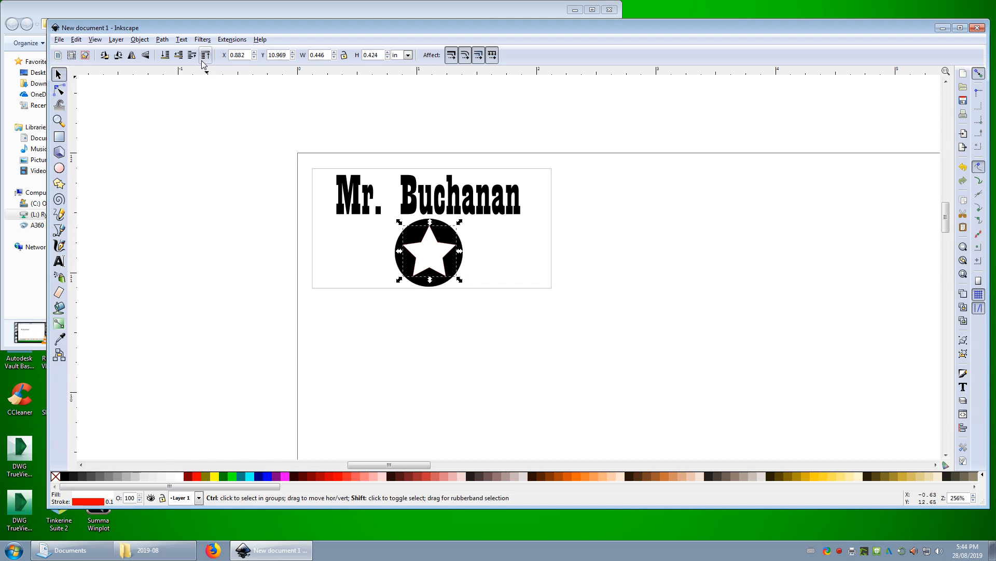
pyautogui.hotkey('ctrl', 'shift', 'f')
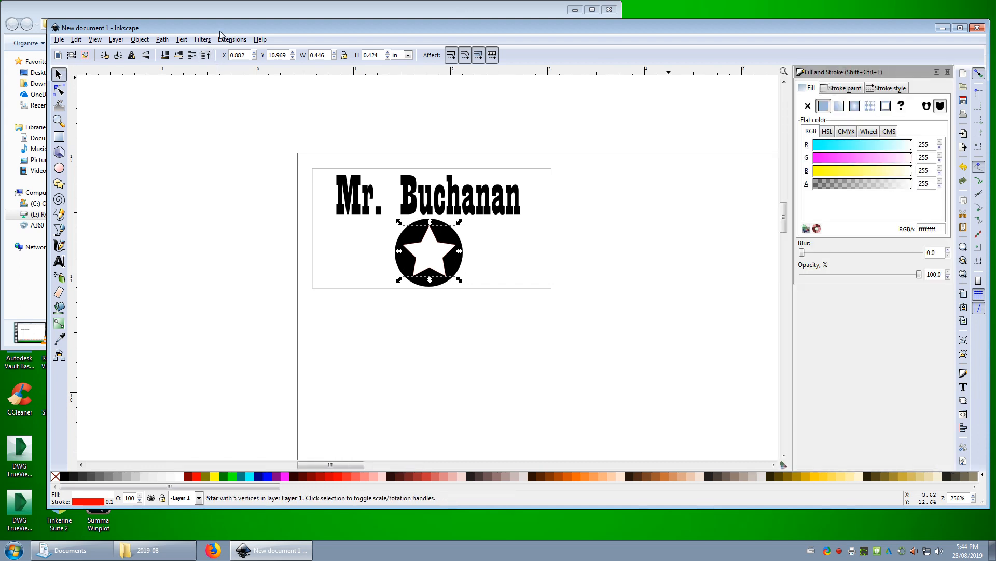
pyautogui.click(182, 41)
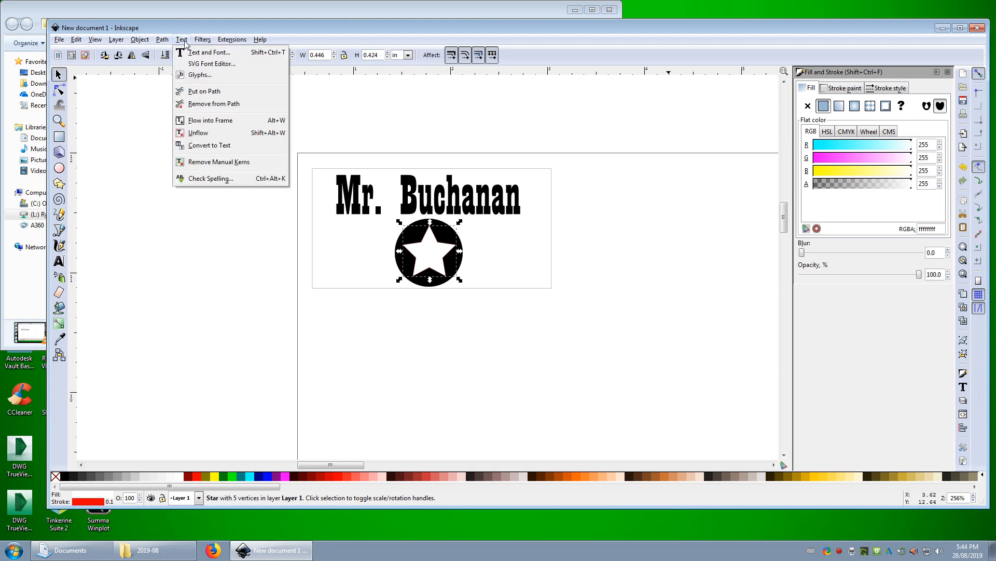
pyautogui.moveTo(121, 42)
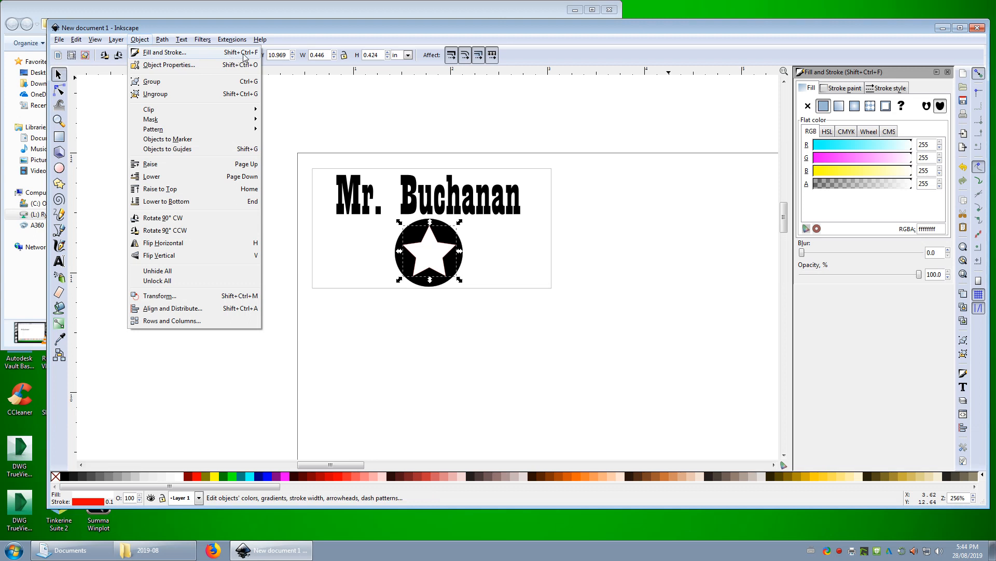
pyautogui.click(806, 53)
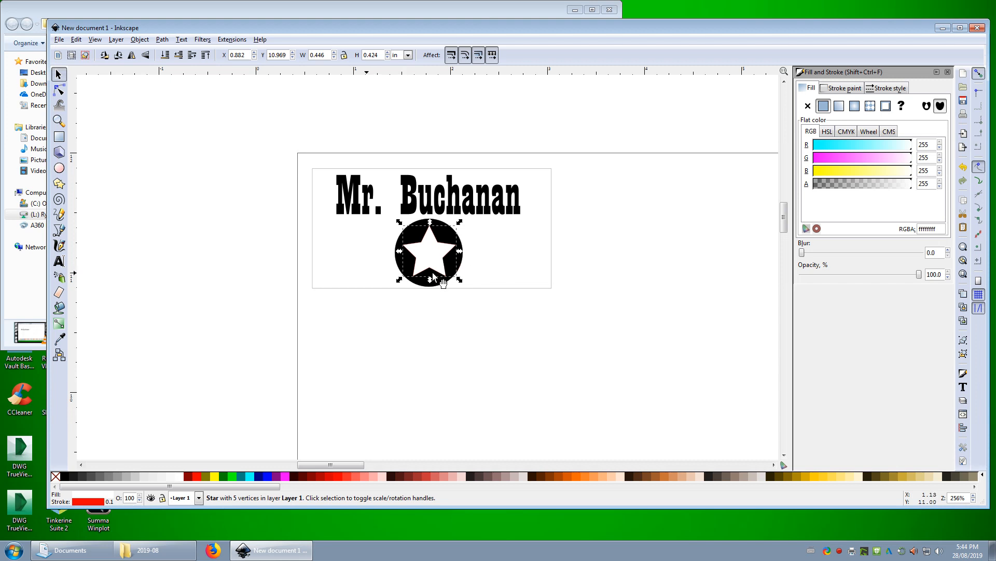
# Switch the unit of the star's stroke width to px
pyautogui.click(885, 89)
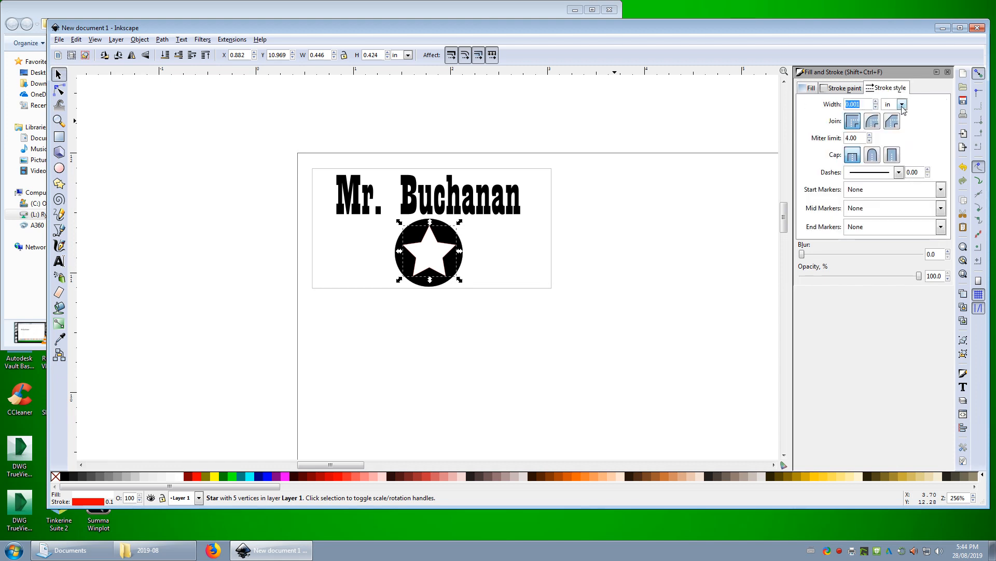
pyautogui.click(903, 106)
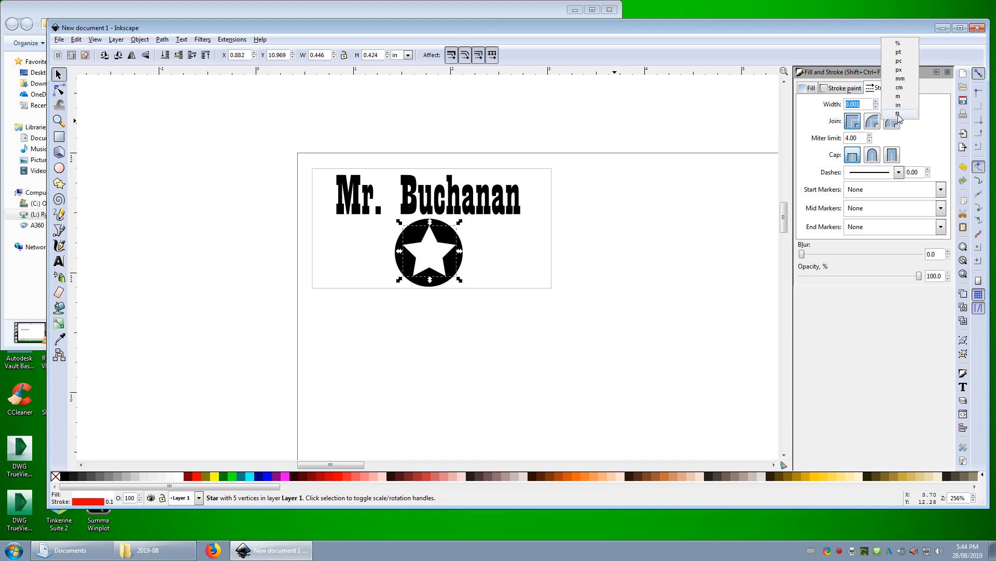
pyautogui.click(900, 71)
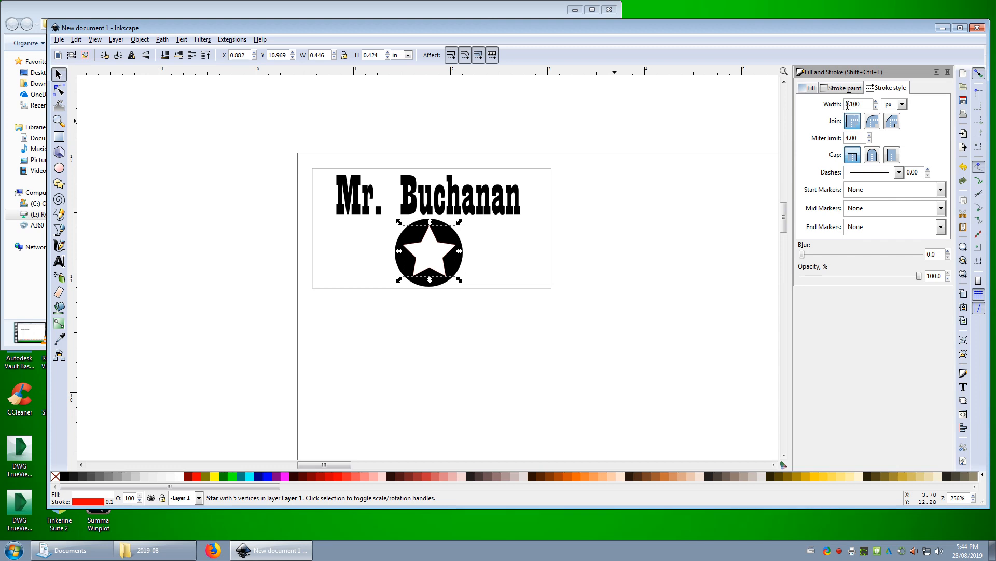
pyautogui.moveTo(866, 104); pyautogui.dragTo(843, 103)
pyautogui.click(869, 102)
# Try the star's opacity at 0% and restore it to 100%
pyautogui.moveTo(919, 276); pyautogui.dragTo(801, 283)
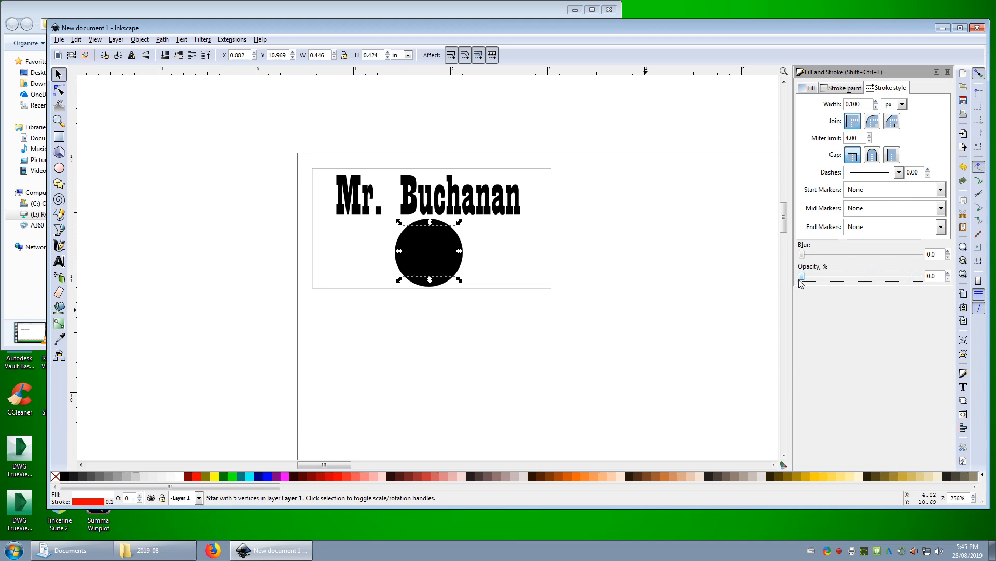
pyautogui.moveTo(801, 283); pyautogui.dragTo(922, 280)
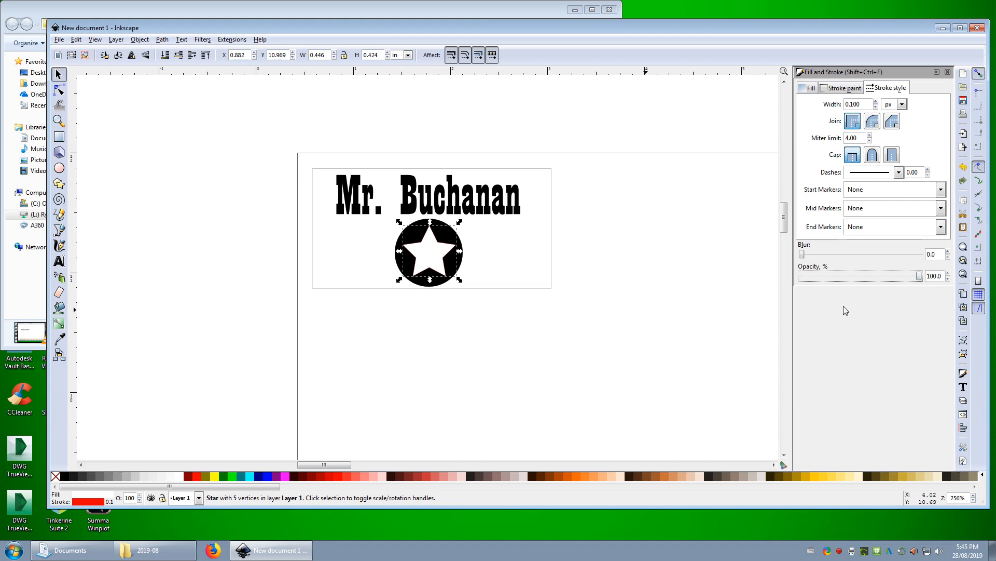
# Check the stroke settings of the white star and of the black circle behind it
pyautogui.click(572, 330)
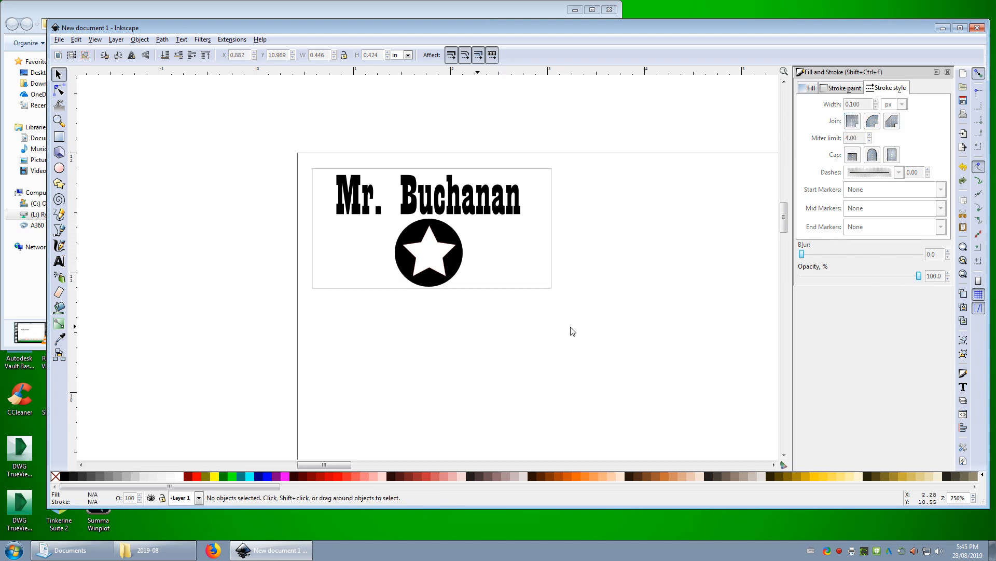
pyautogui.click(416, 268)
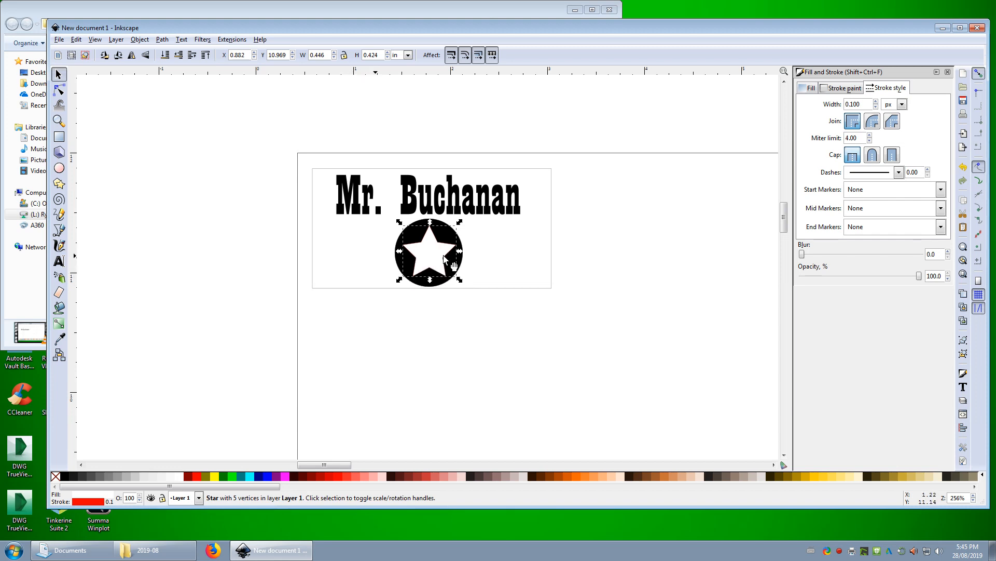
pyautogui.click(406, 270)
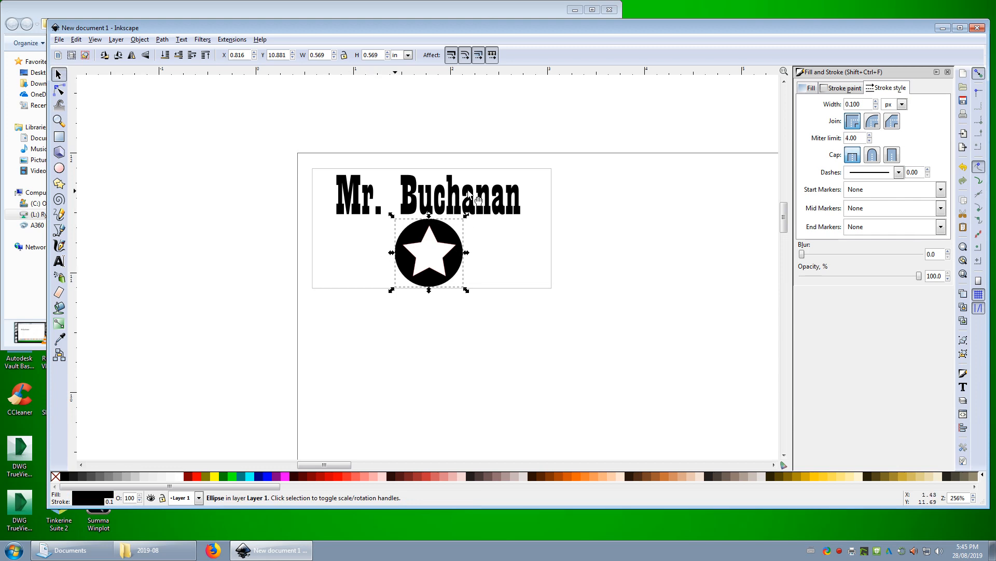
pyautogui.click(324, 231)
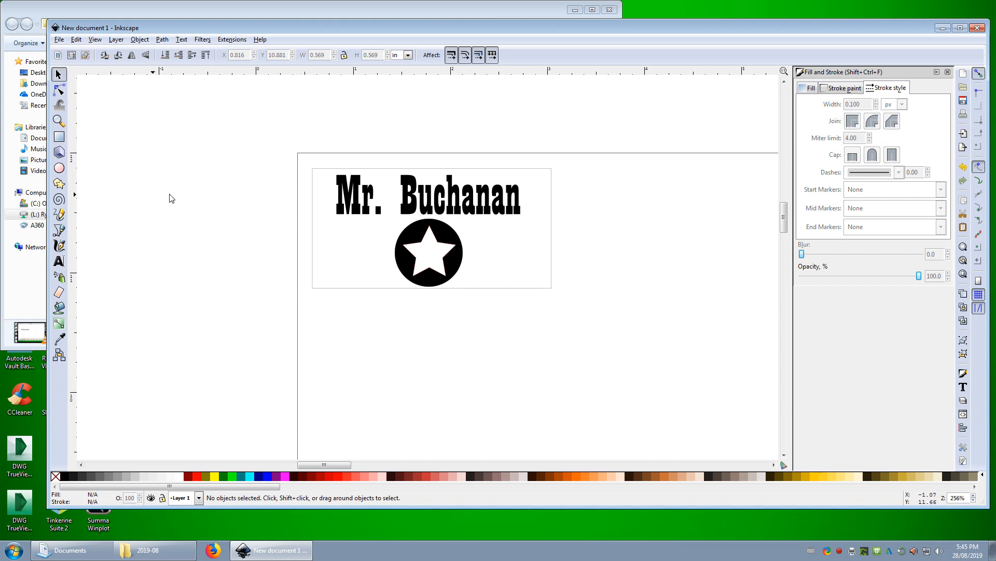
# Draw a small circle just inside the name tag's left edge, below the start of the name text
pyautogui.click(59, 167)
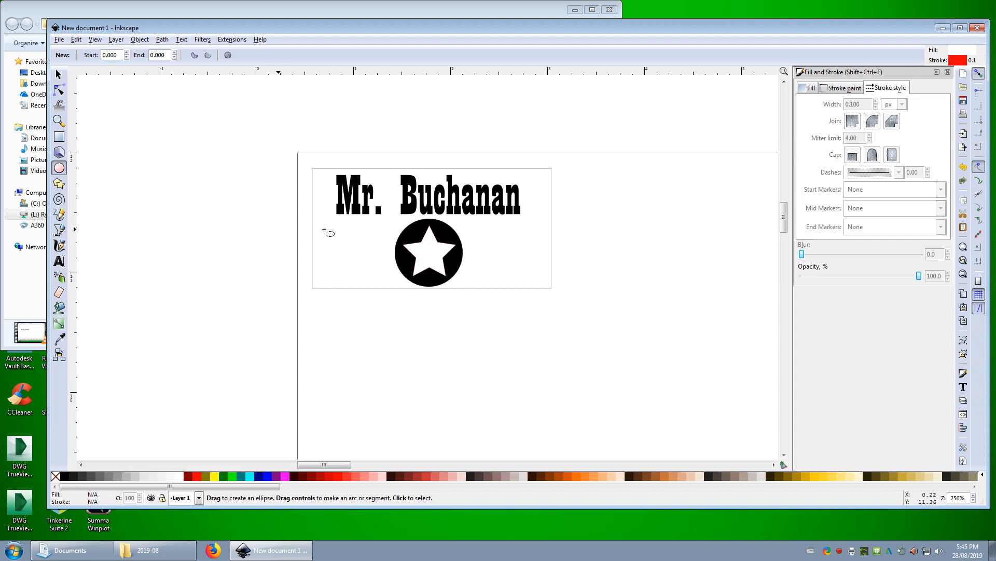
pyautogui.moveTo(317, 224); pyautogui.dragTo(335, 242)
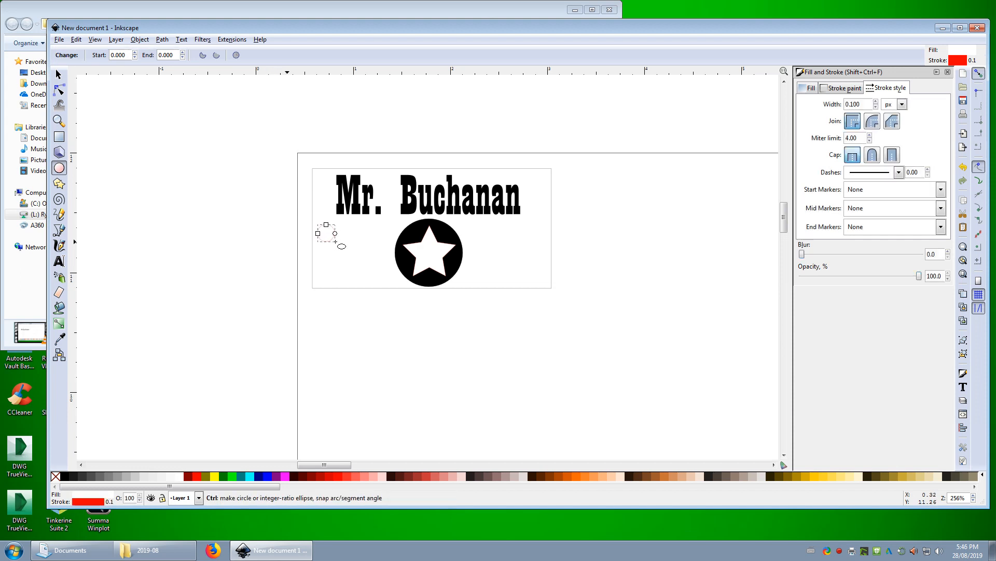
pyautogui.click(330, 250)
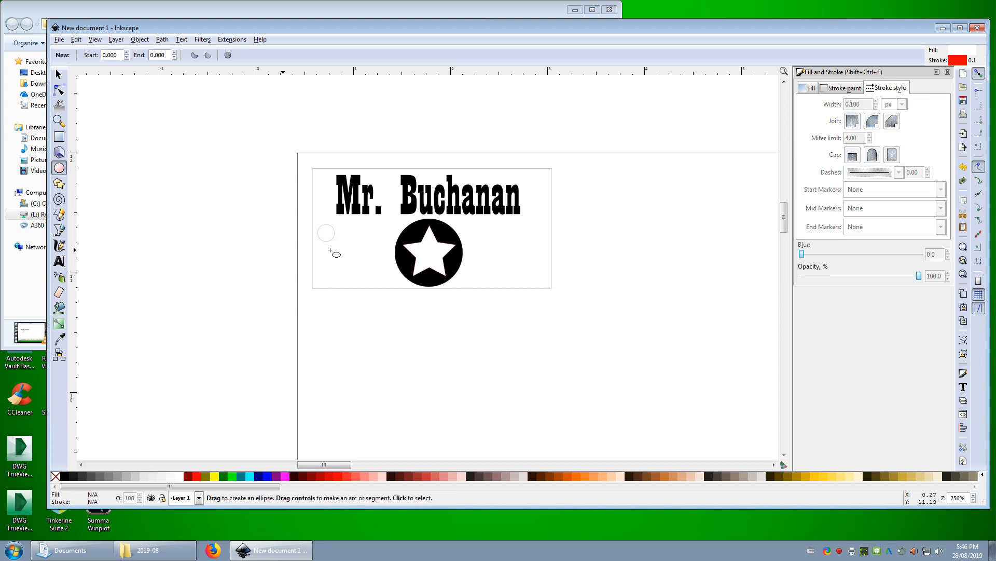